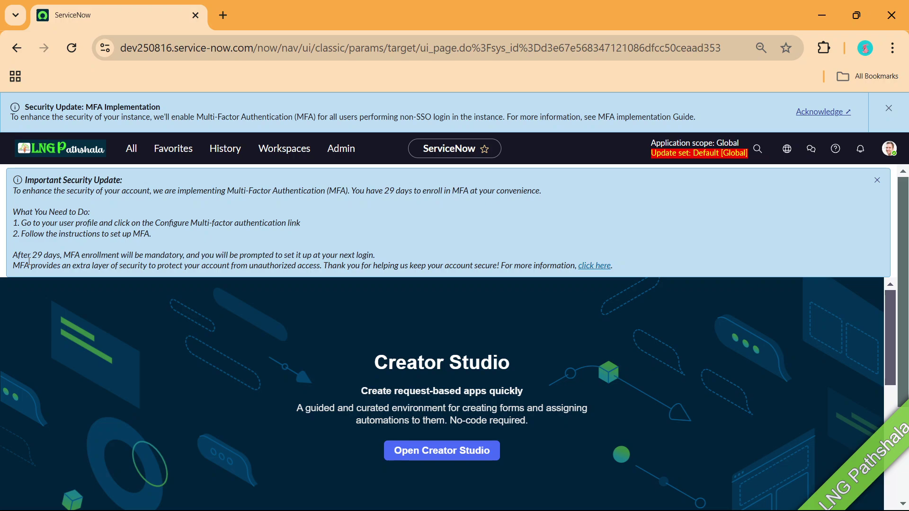
# Highlight the sentence saying MFA enrollment becomes mandatory, then bring up the feature summary slide show.
pyautogui.moveTo(17, 254); pyautogui.dragTo(188, 254)
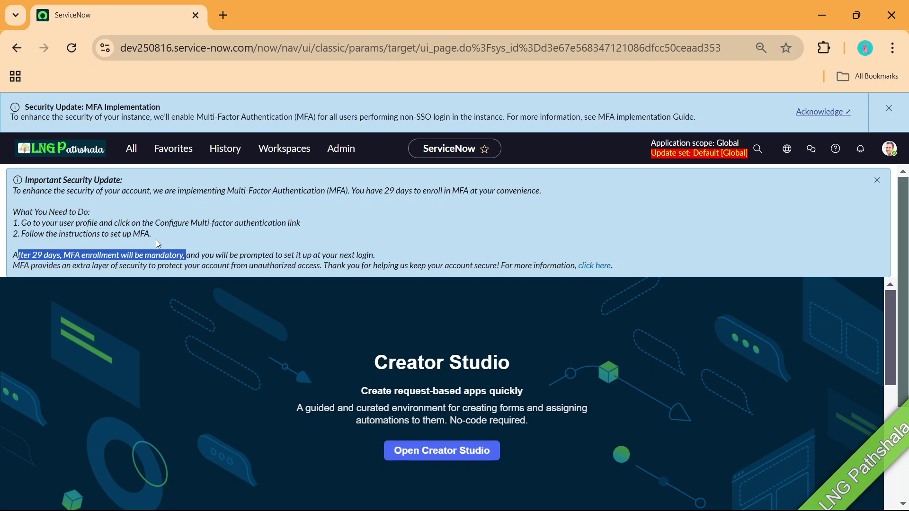
pyautogui.hotkey('alt', 'Tab')
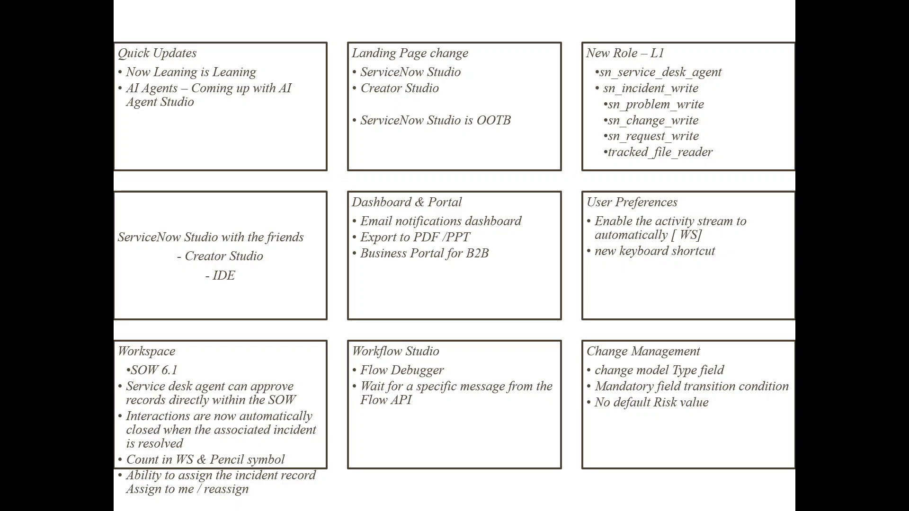
pyautogui.hotkey('alt', 'Tab')
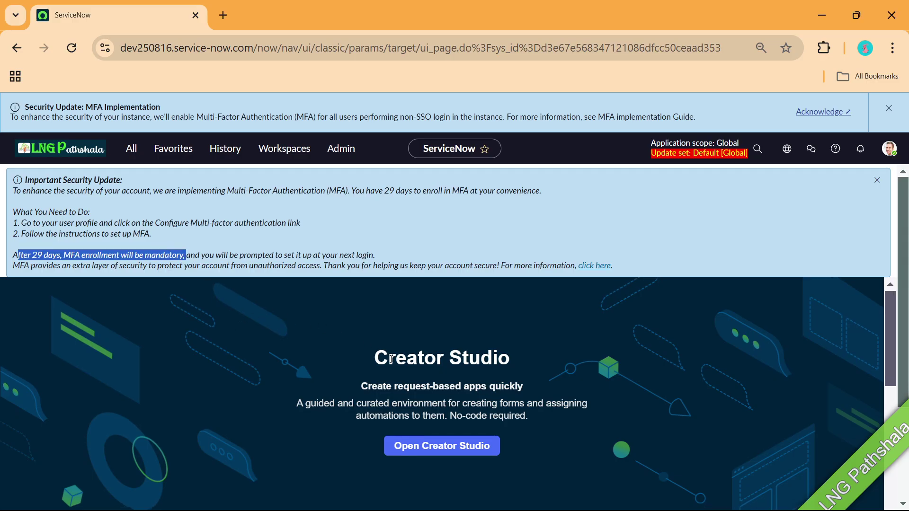
pyautogui.scroll(-5, 447, 366)
pyautogui.scroll(2, 442, 372)
pyautogui.scroll(-7, 442, 371)
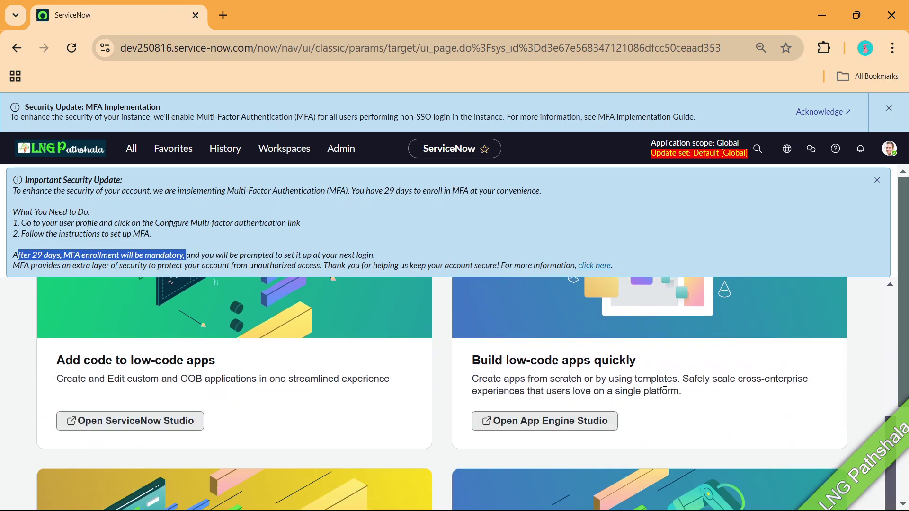
pyautogui.scroll(-4, 623, 338)
pyautogui.scroll(10, 621, 334)
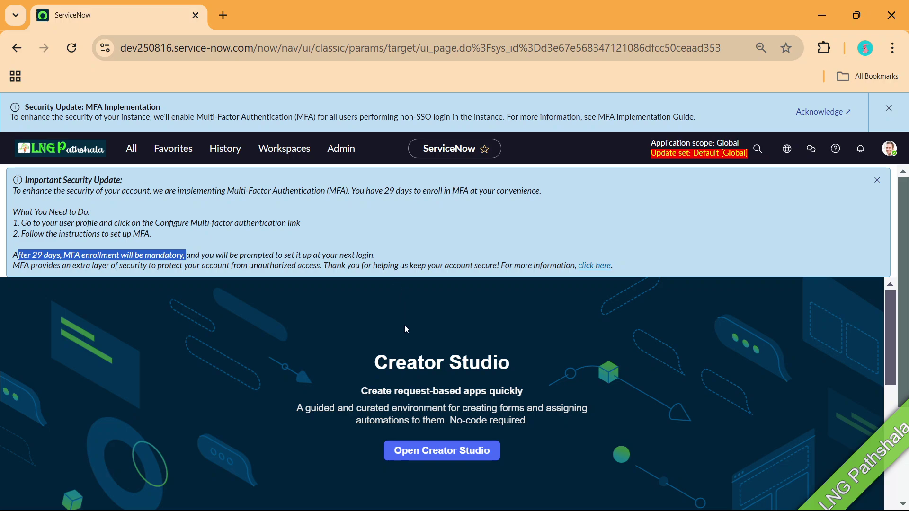
pyautogui.hotkey('alt', 'Tab')
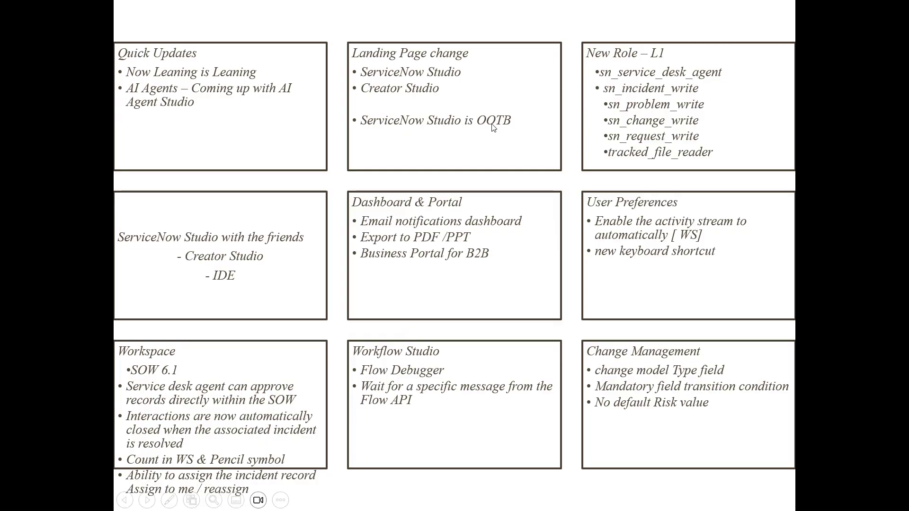
pyautogui.hotkey('alt', 'Tab')
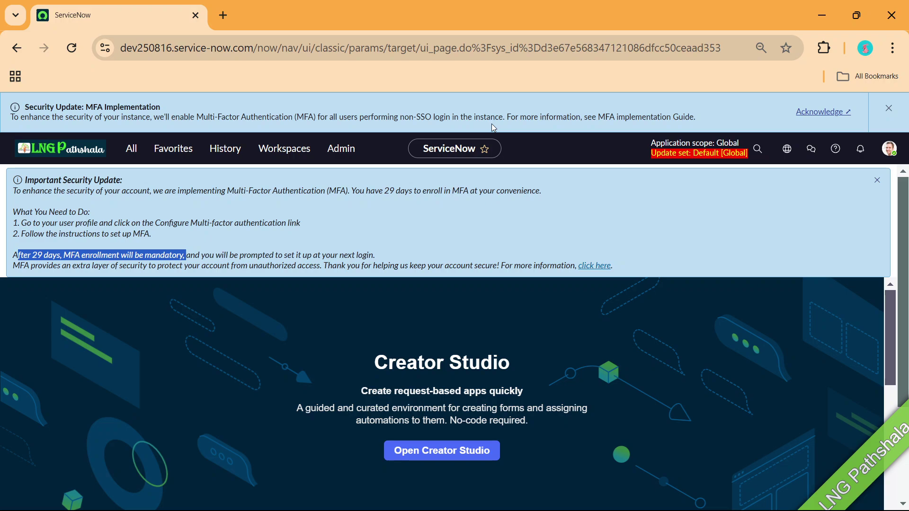
pyautogui.hotkey('alt', 'Tab')
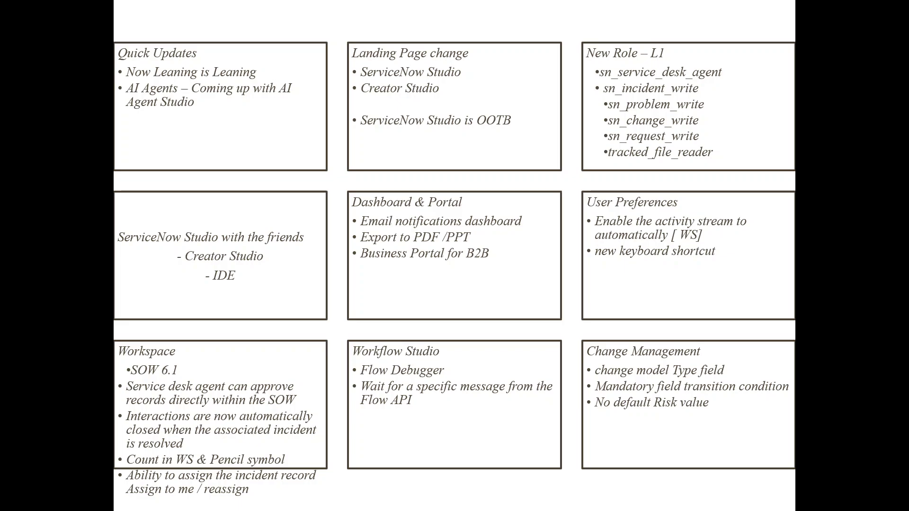
pyautogui.hotkey('alt', 'Tab')
# Open the Roles list via 'user a' and filter its Name column to sn_service_desk_agent.
pyautogui.click(132, 154)
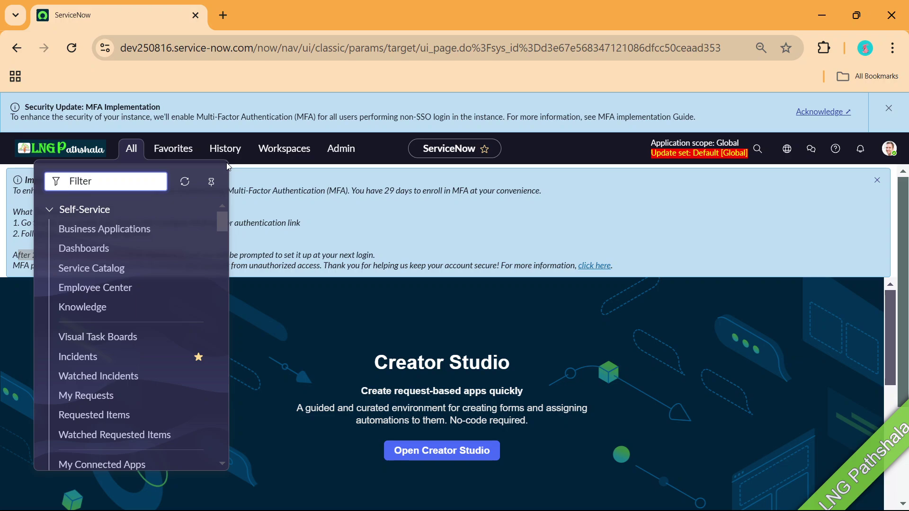
pyautogui.write('user a')
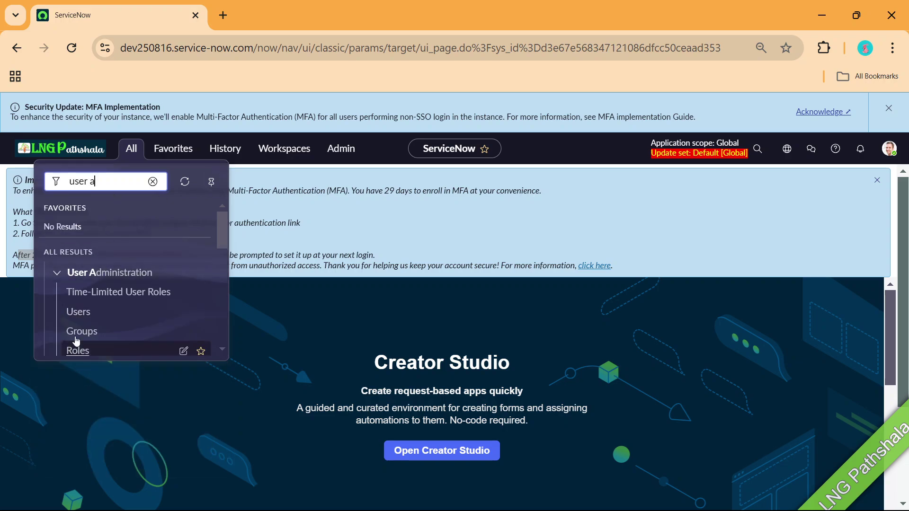
pyautogui.click(81, 348)
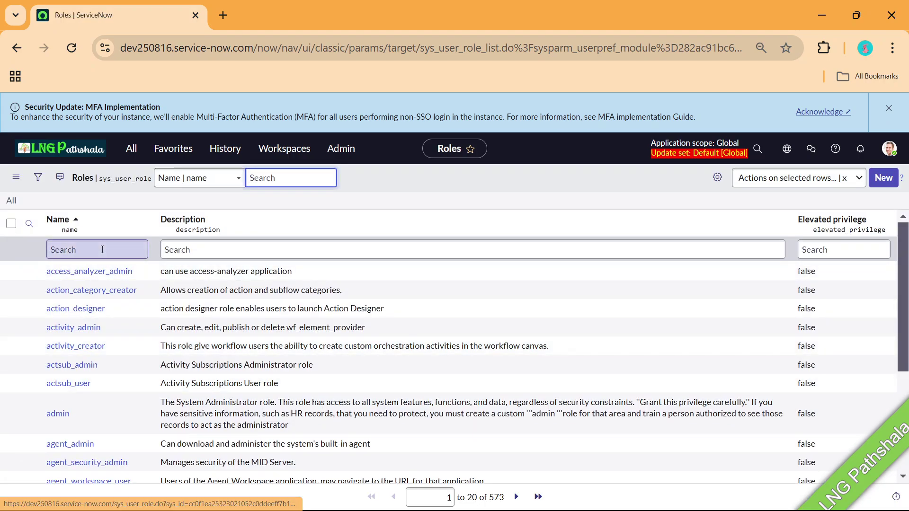
pyautogui.click(102, 249)
pyautogui.write('sn_Se')
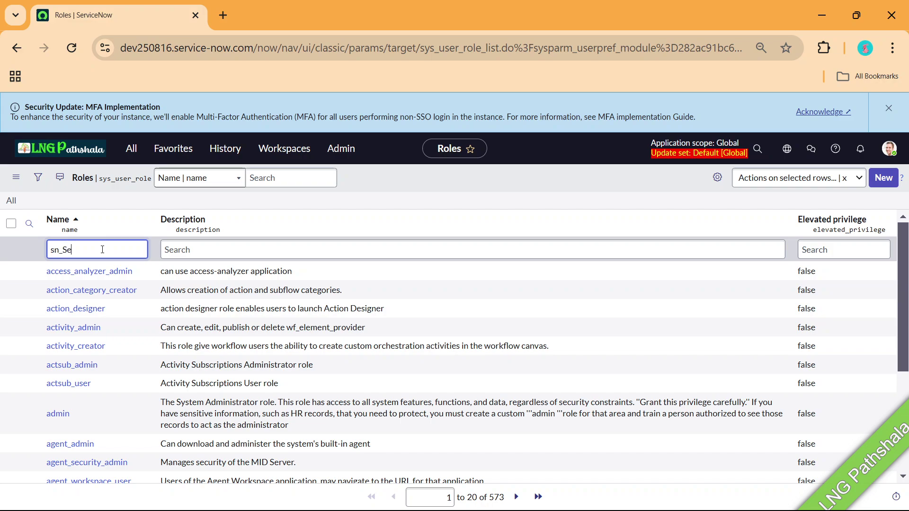
pyautogui.write('rf')
pyautogui.write('vice')
pyautogui.write('_ds')
pyautogui.press('BackSpace')
pyautogui.write('esk_a')
pyautogui.write('gn')
pyautogui.write('nt')
pyautogui.press('Return')
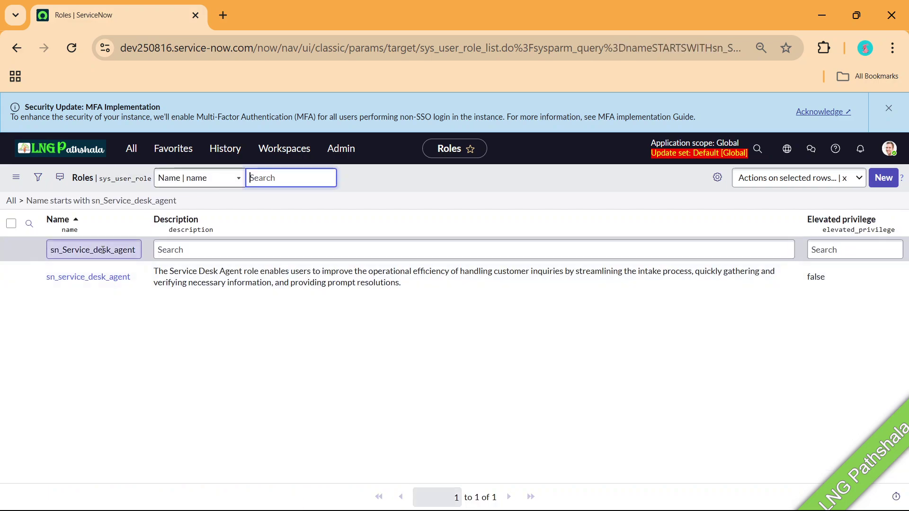
# Open the sn_service_desk_agent role record and highlight its description text.
pyautogui.click(105, 277)
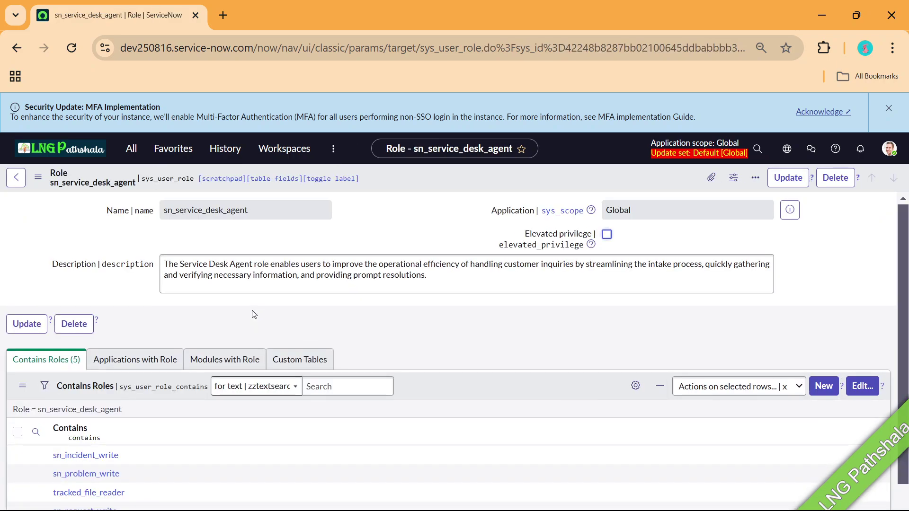
pyautogui.scroll(-1, 148, 493)
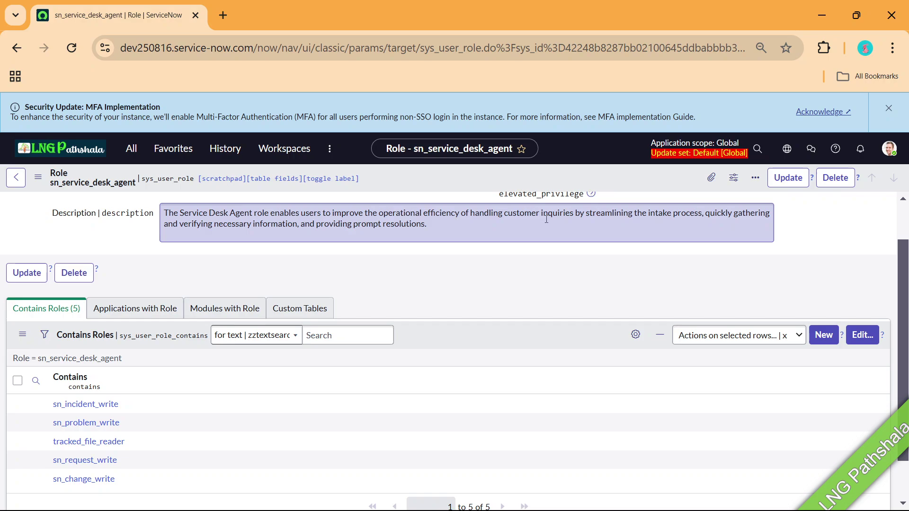
pyautogui.moveTo(500, 220); pyautogui.dragTo(140, 212)
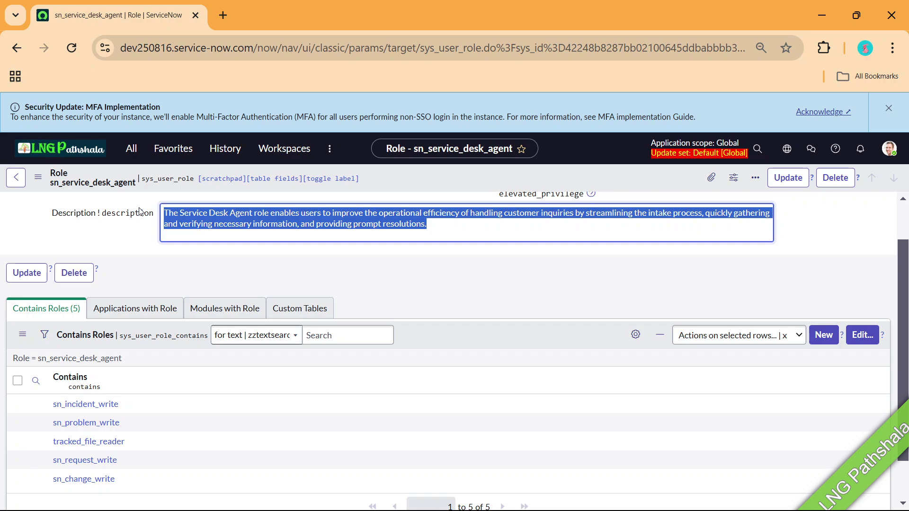
# Return to the release summary slide showing the New Role – L1 box.
pyautogui.hotkey('alt', 'Tab')
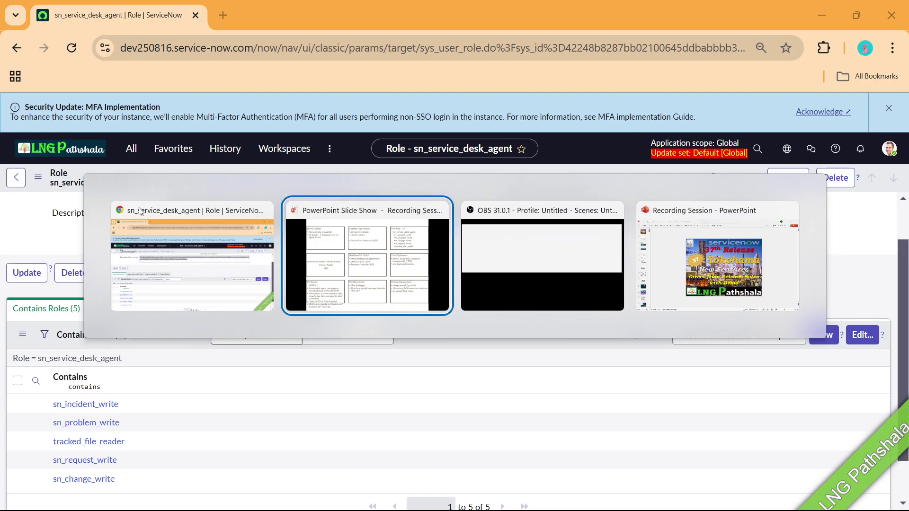
pyautogui.hotkey('alt', 'Tab')
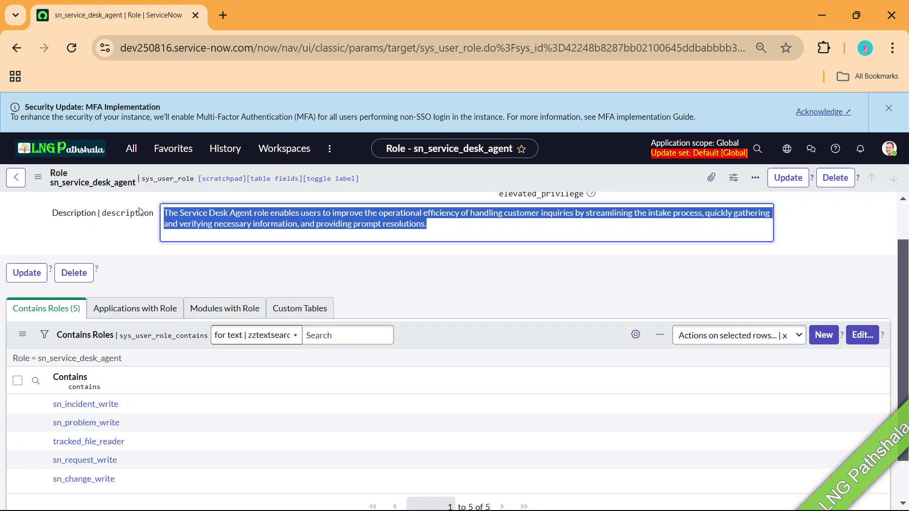
pyautogui.hotkey('alt', 'Tab')
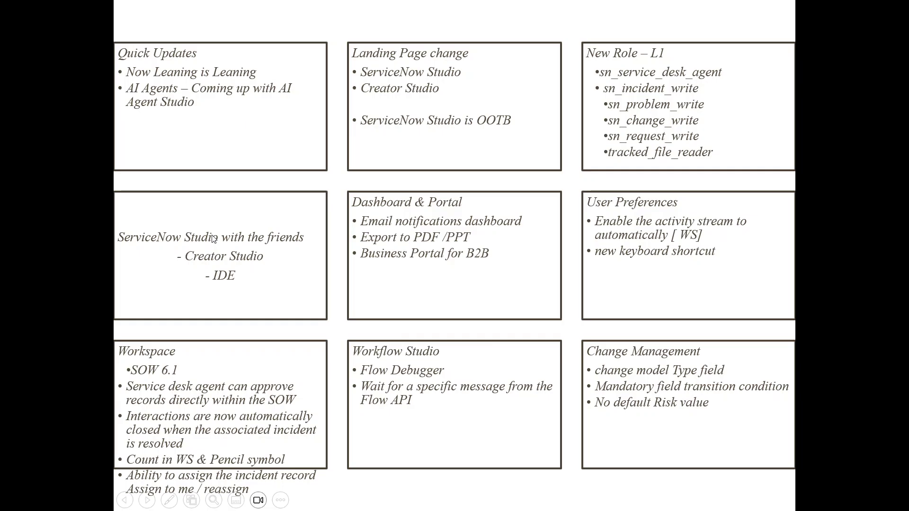
# Find 'servicenow s' in the navigator and open ServiceNow Studio in a new tab.
pyautogui.hotkey('alt', 'Tab')
pyautogui.click(131, 149)
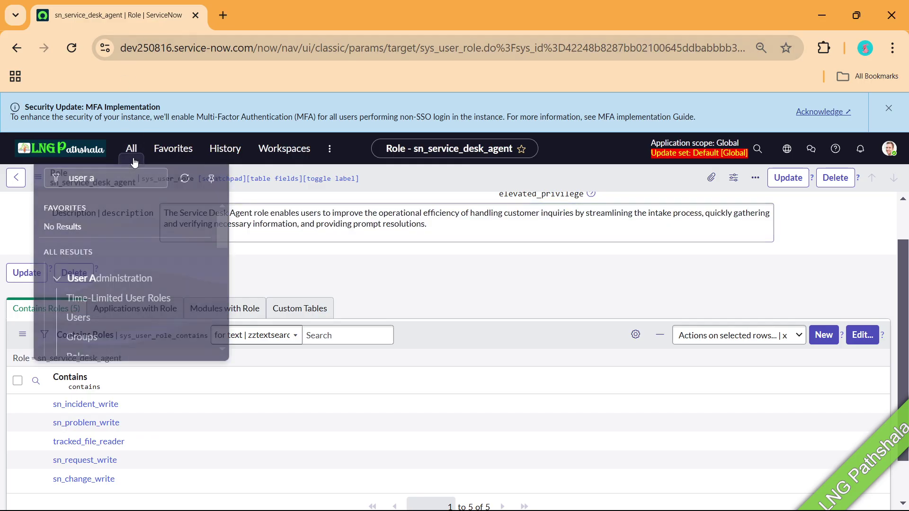
pyautogui.write('serv')
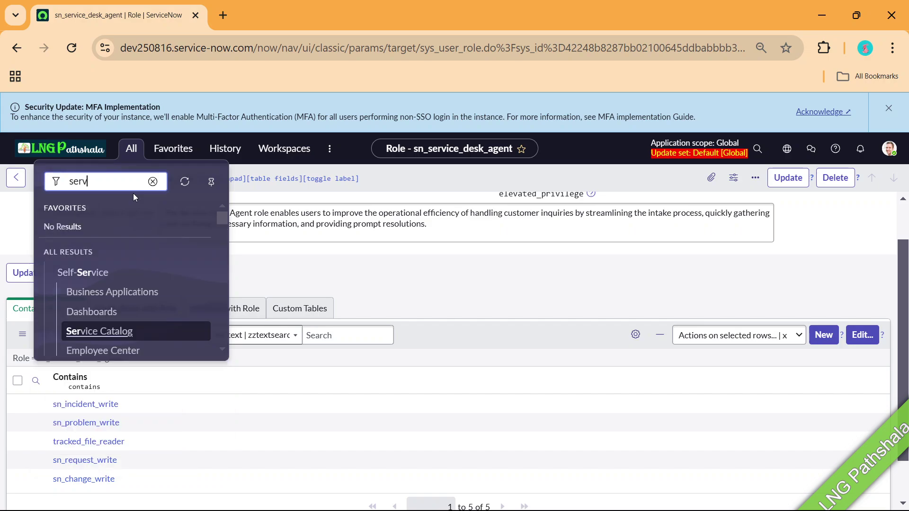
pyautogui.write('ice s')
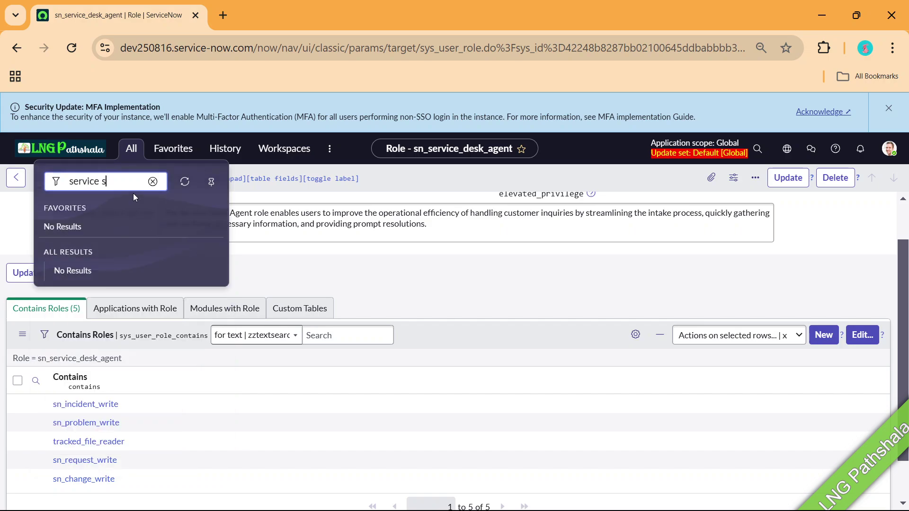
pyautogui.press('BackSpace')
pyautogui.press('BackSpace')
pyautogui.write('now s')
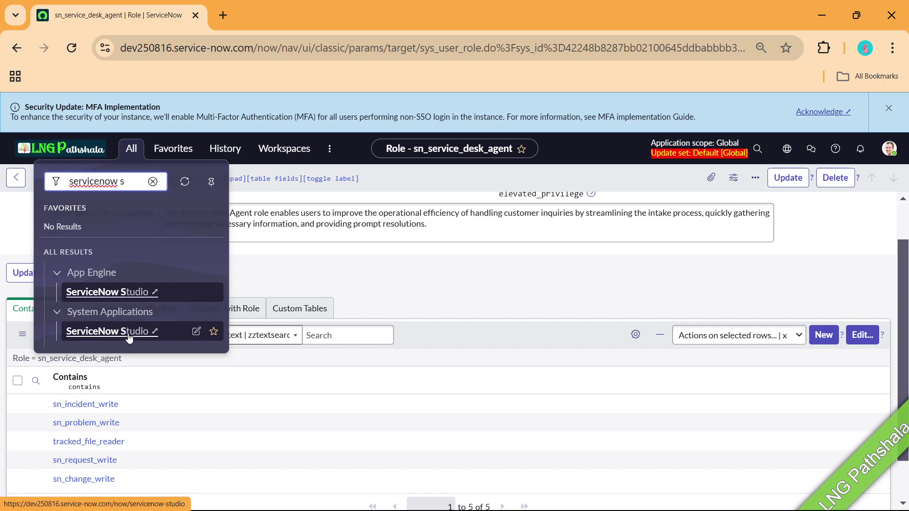
pyautogui.click(129, 337)
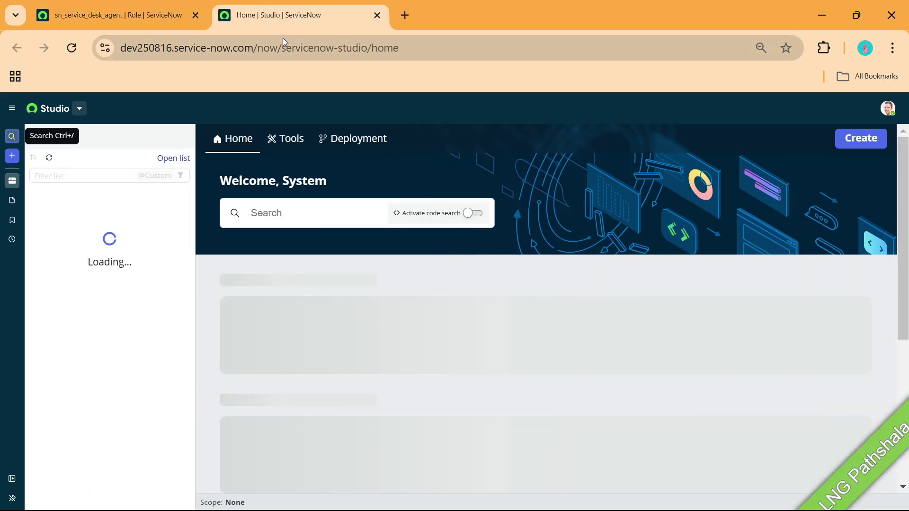
# Look through the studio switcher and side panel, then open the full Custom Applications list.
pyautogui.click(80, 109)
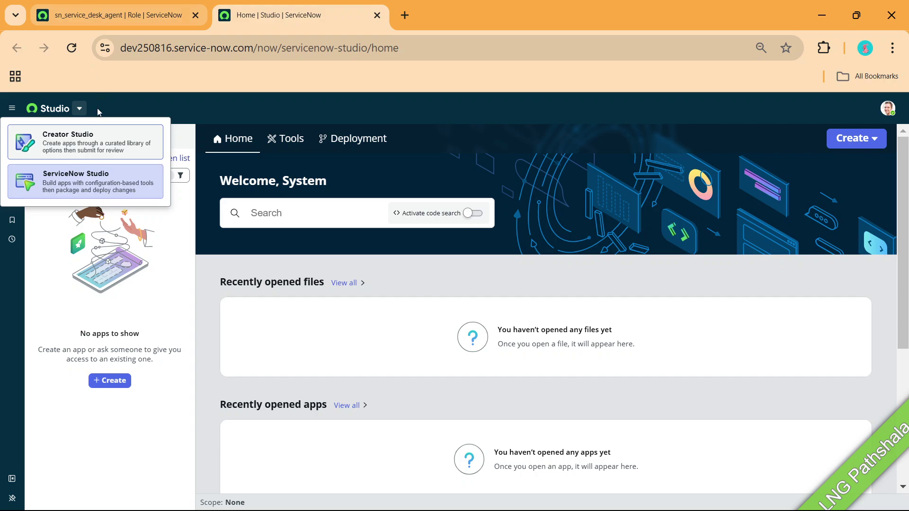
pyautogui.click(141, 313)
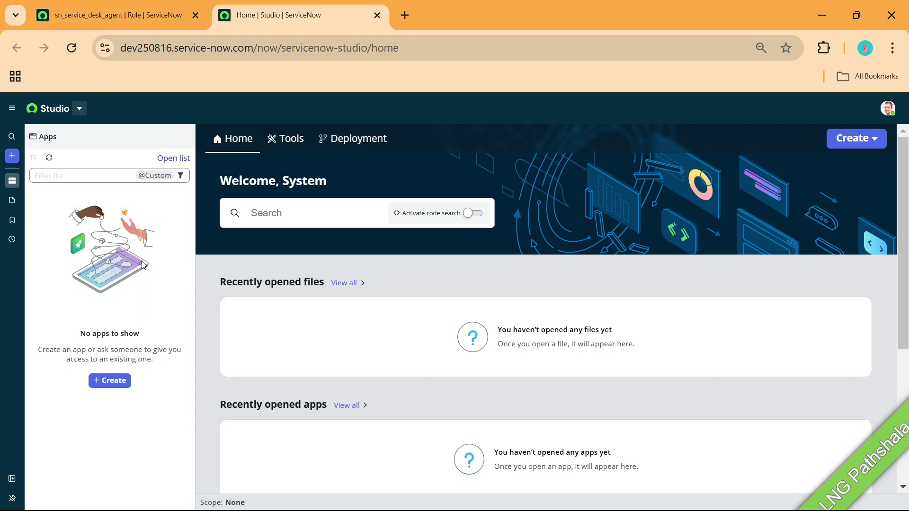
pyautogui.click(13, 201)
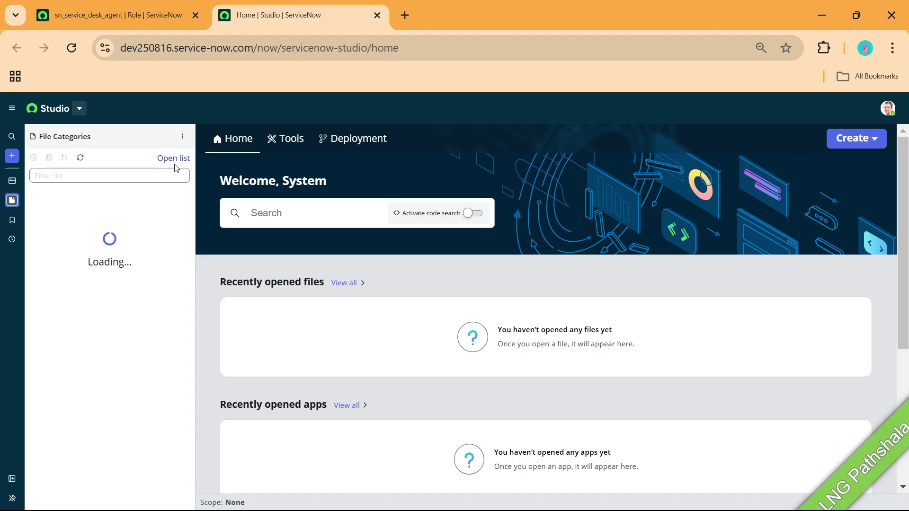
pyautogui.click(12, 180)
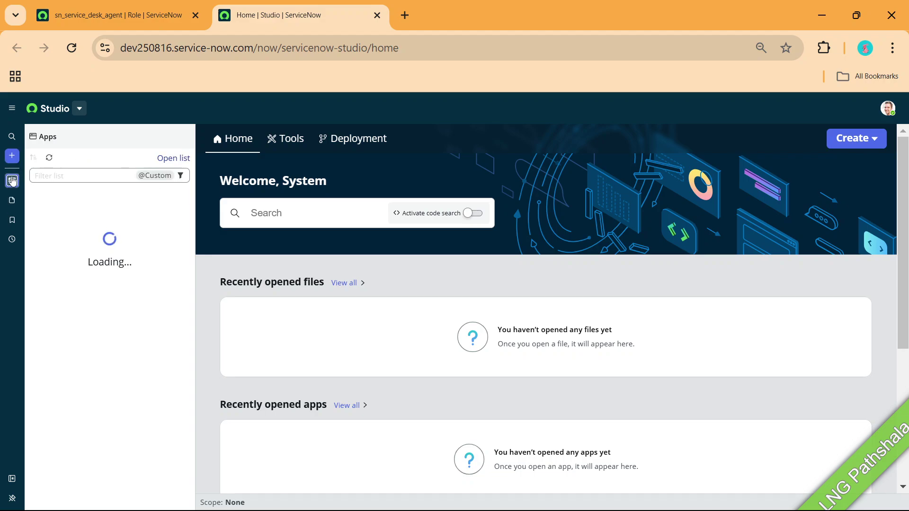
pyautogui.click(174, 160)
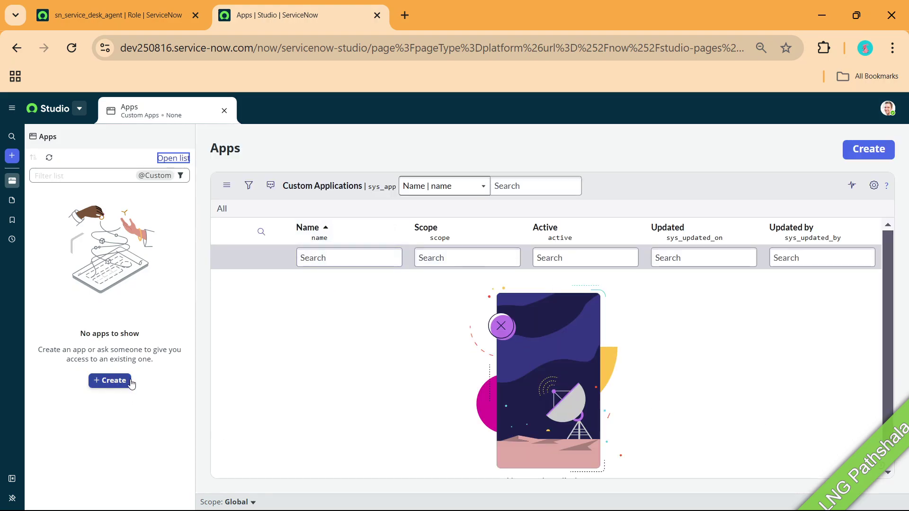
# Switch to Creator Studio, then back to ServiceNow Studio, before returning to the release summary slide.
pyautogui.click(79, 108)
pyautogui.click(84, 152)
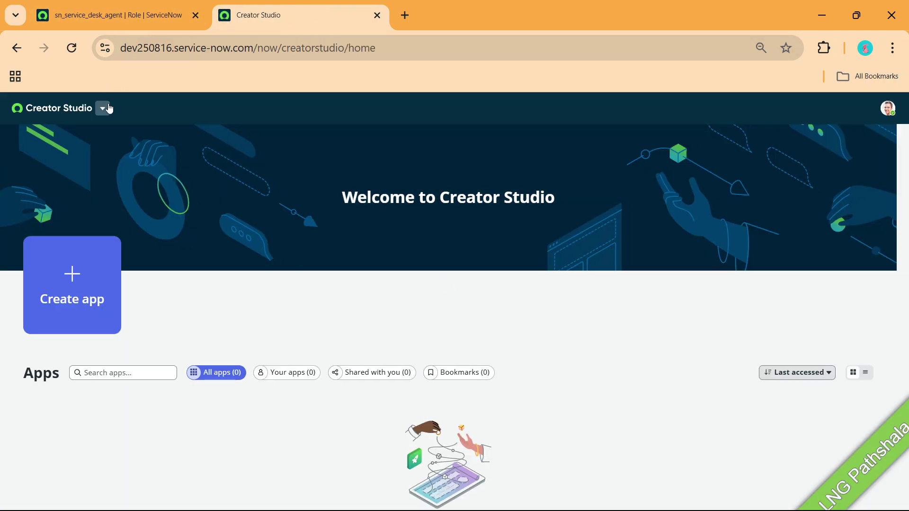
pyautogui.click(104, 108)
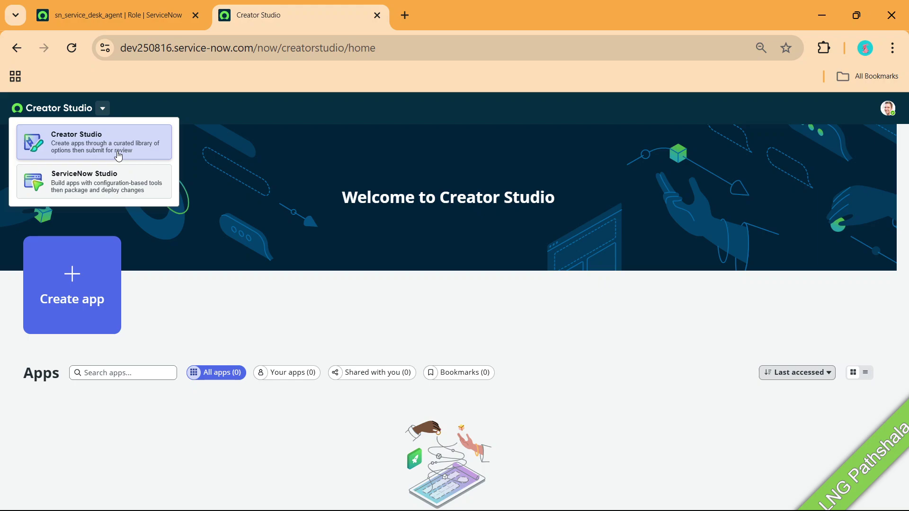
pyautogui.click(114, 187)
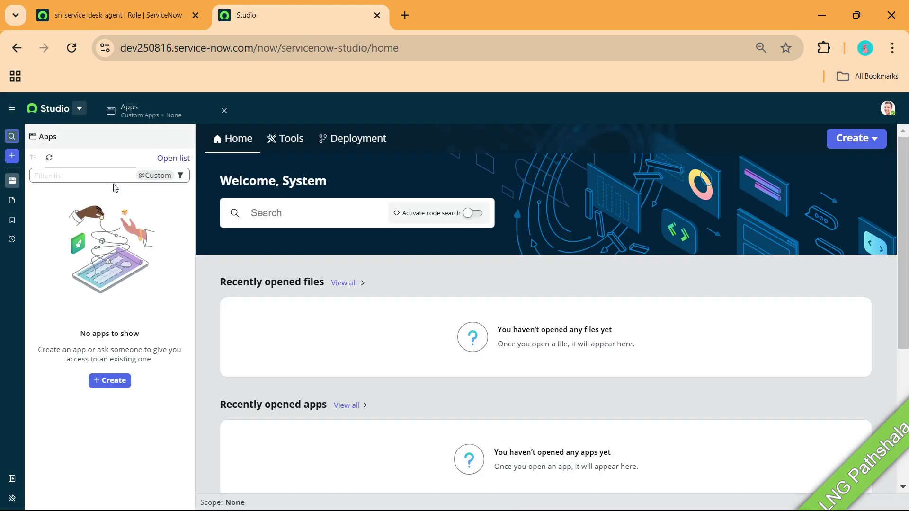
pyautogui.click(80, 108)
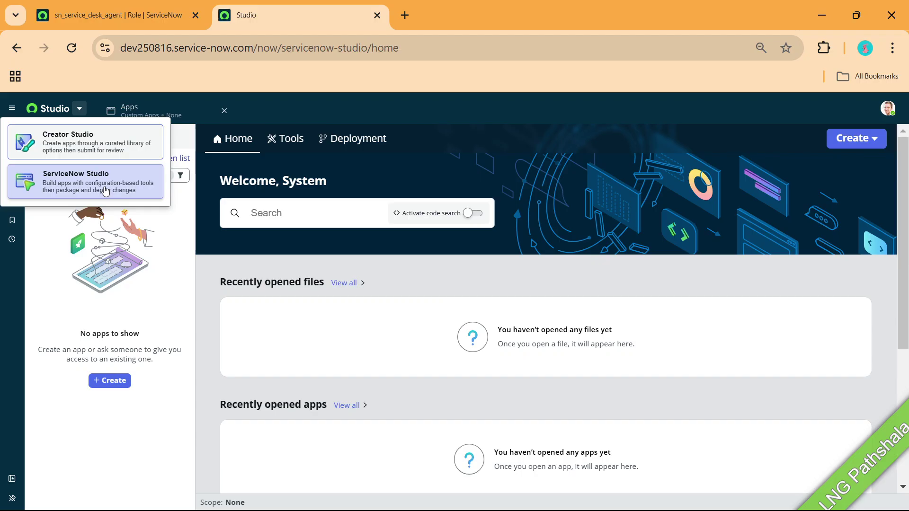
pyautogui.hotkey('alt', 'Tab')
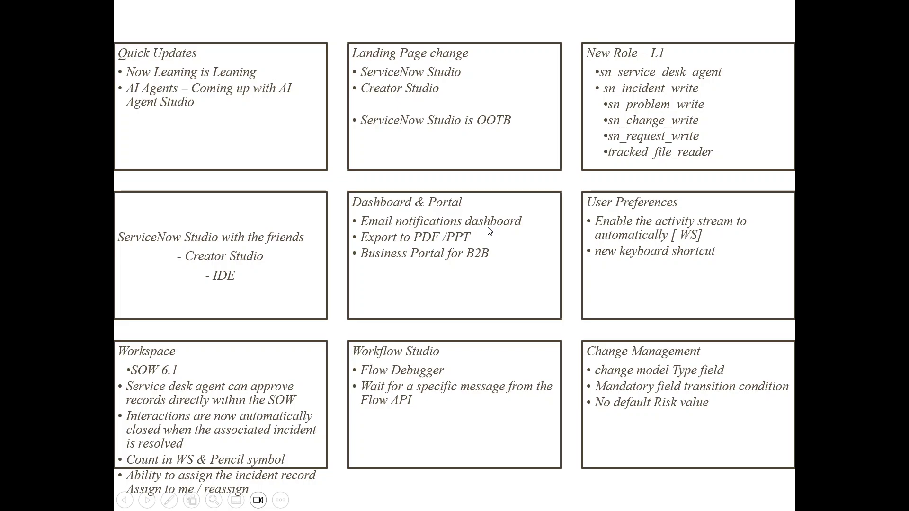
# Open the Dashboards library, search 'email', clear the search, and advance to the email notifications slide.
pyautogui.hotkey('alt', 'Tab')
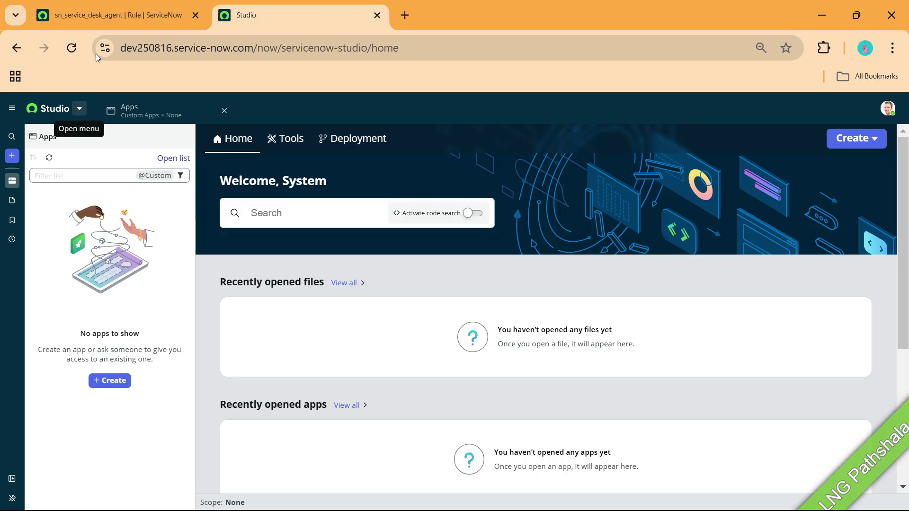
pyautogui.click(121, 12)
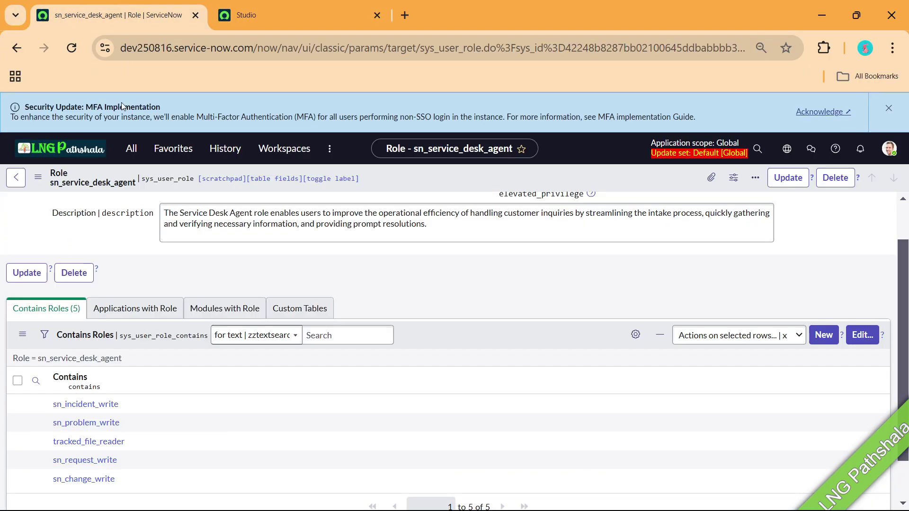
pyautogui.click(138, 151)
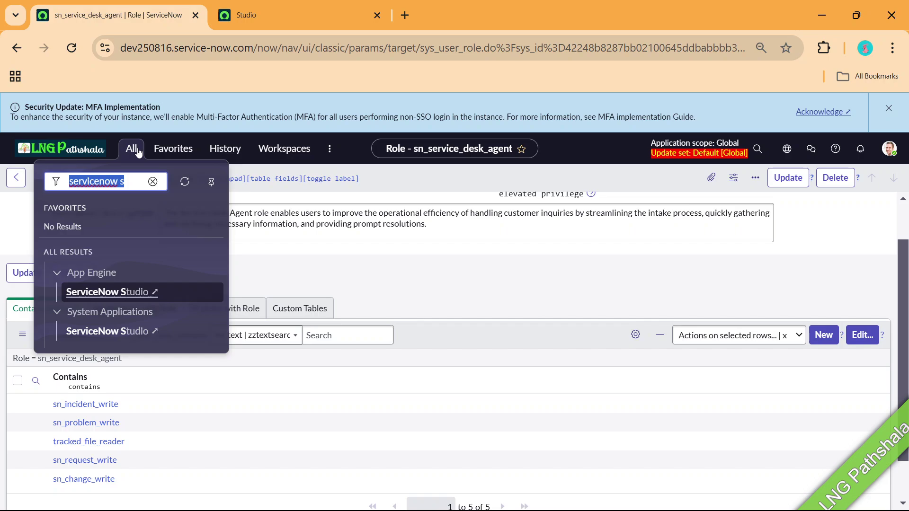
pyautogui.write('d')
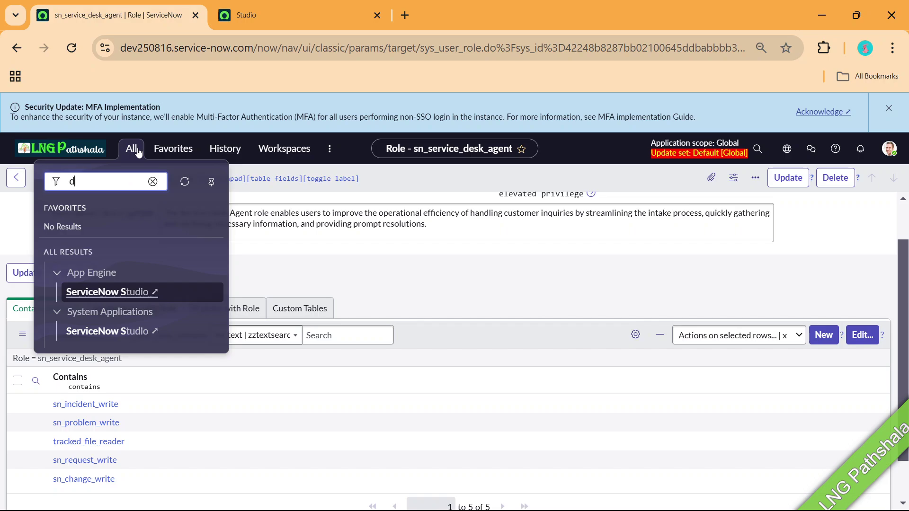
pyautogui.write('ashboard')
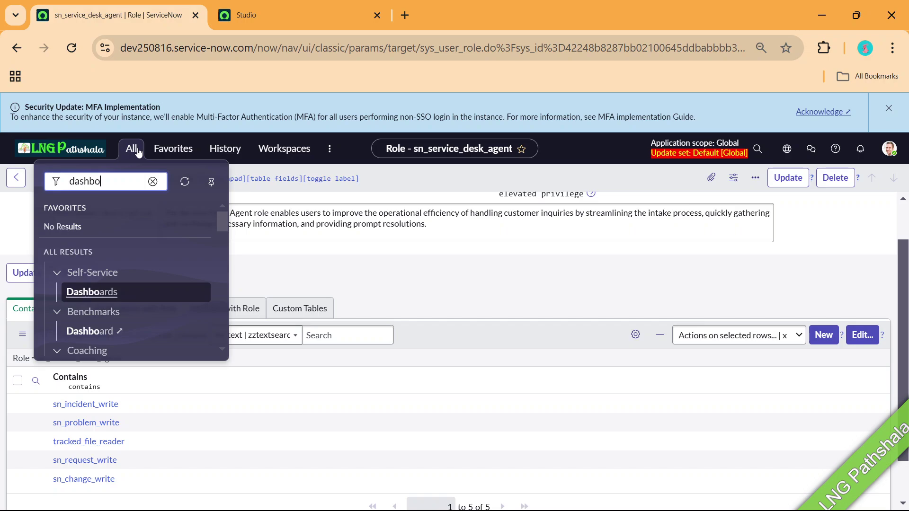
pyautogui.click(115, 297)
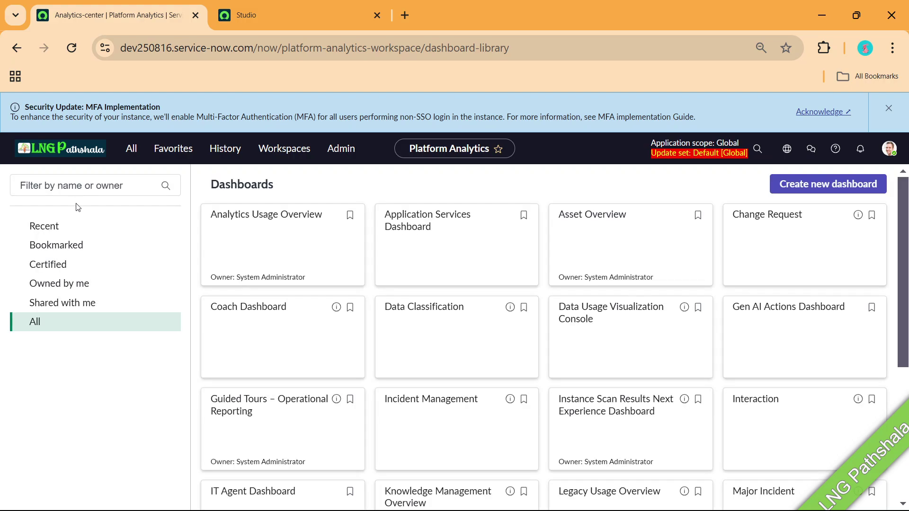
pyautogui.click(88, 186)
pyautogui.write('email')
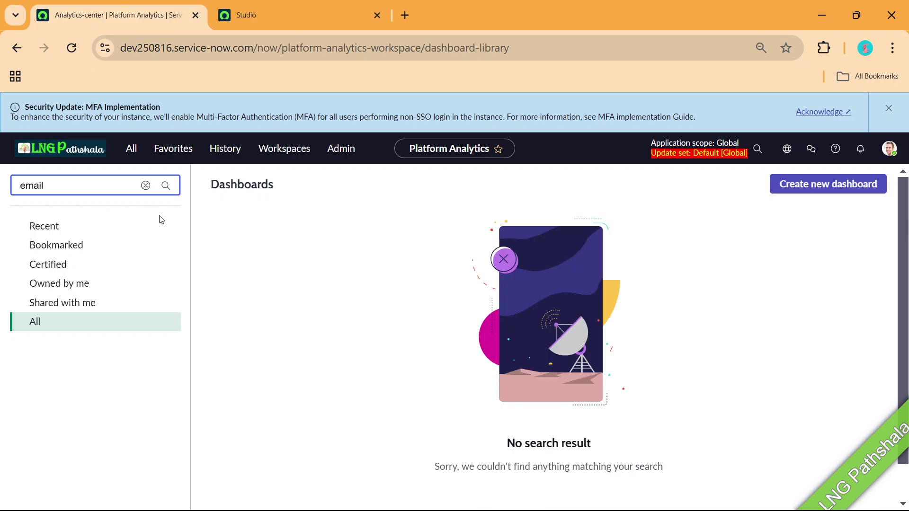
pyautogui.click(145, 185)
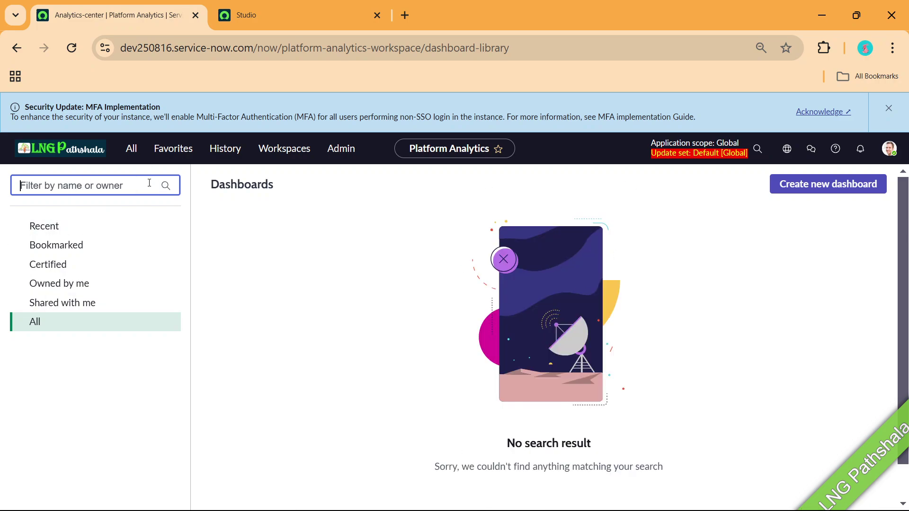
pyautogui.hotkey('alt', 'Tab')
pyautogui.press('Right')
# Reopen the Dashboards library and toggle between Shared with me and All dashboards.
pyautogui.click(33, 323)
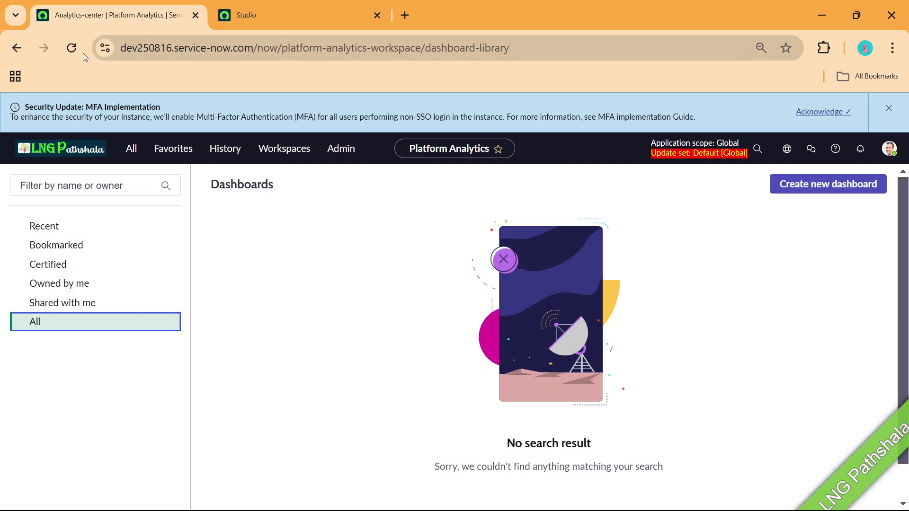
pyautogui.click(86, 149)
pyautogui.click(132, 151)
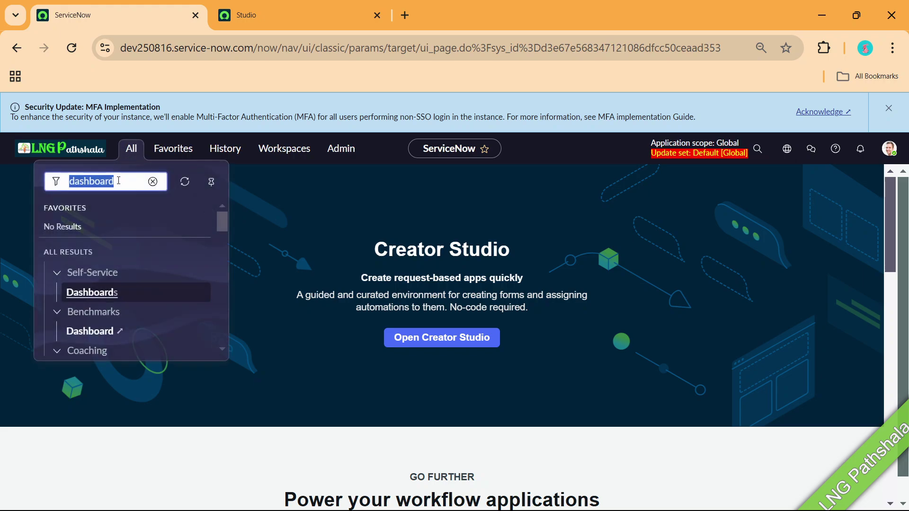
pyautogui.click(99, 293)
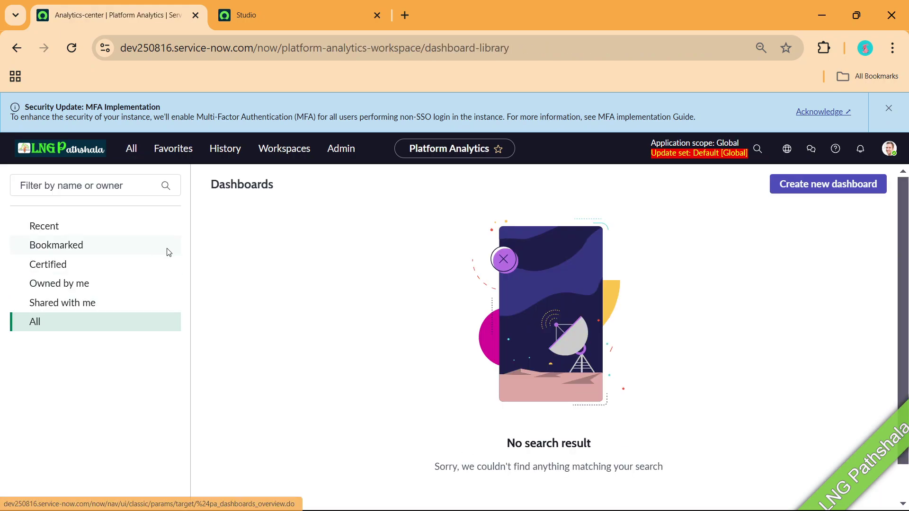
pyautogui.click(40, 305)
pyautogui.click(40, 321)
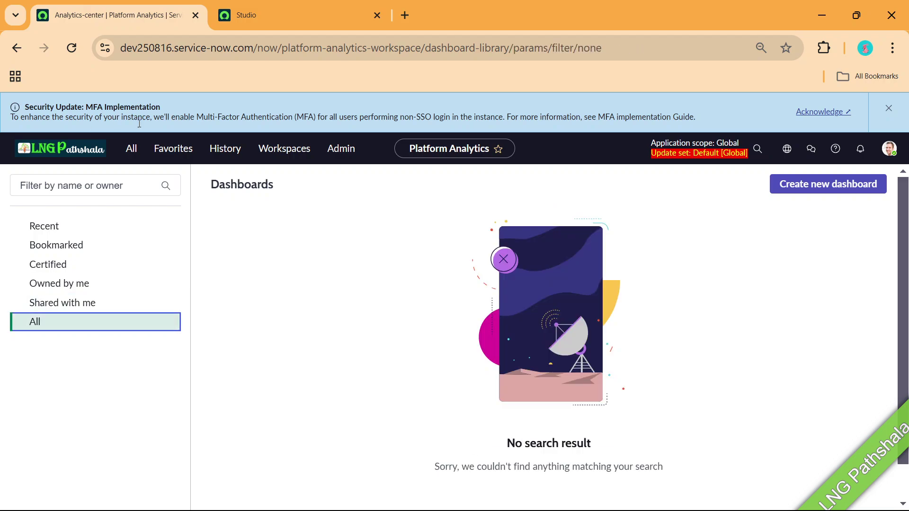
# Log out from the avatar menu, then sign back in with the admin user name and password.
pyautogui.click(889, 149)
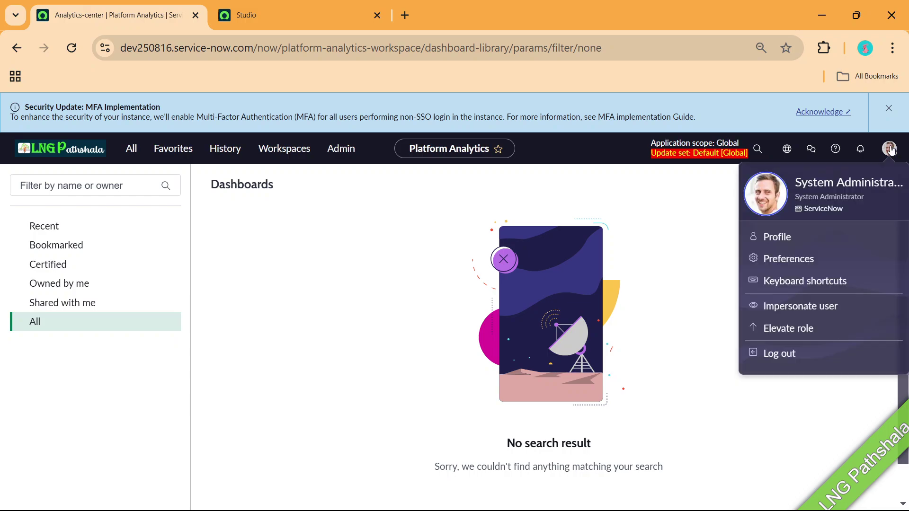
pyautogui.click(781, 355)
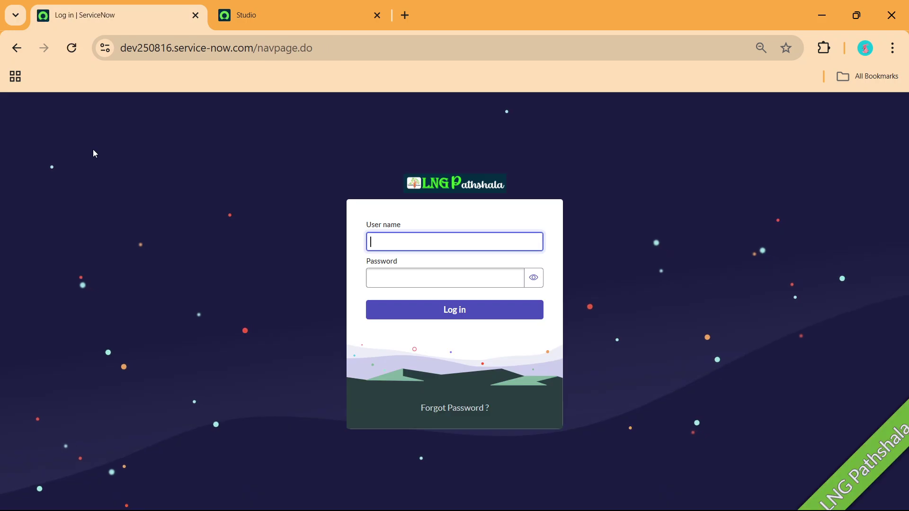
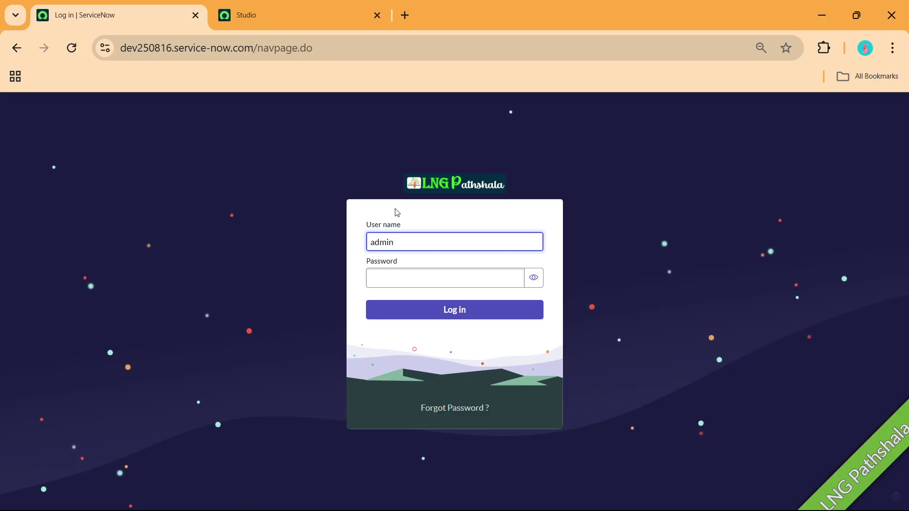
pyautogui.press('BackSpace')
pyautogui.press('BackSpace')
pyautogui.press('BackSpace')
pyautogui.press('Tab')
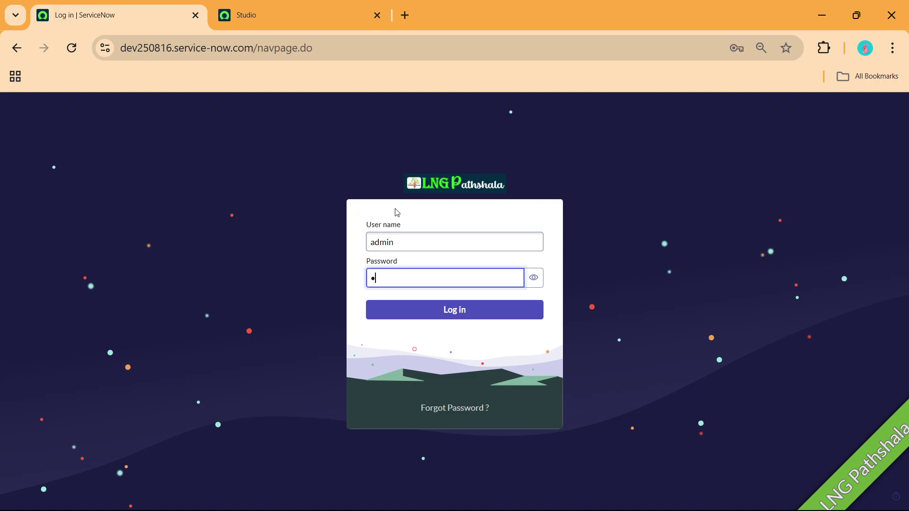
pyautogui.click(486, 310)
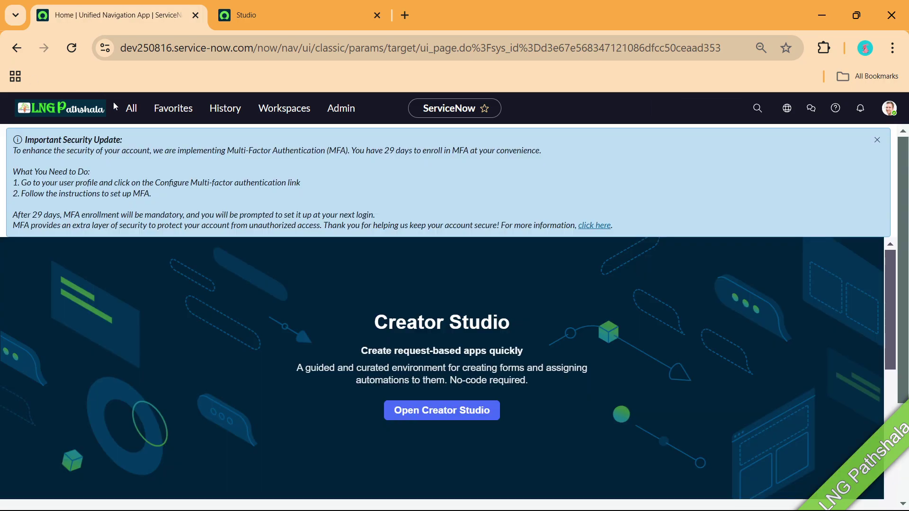
# Open the Incident Management dashboard, close its read-only banner, and show its actions menu.
pyautogui.click(131, 110)
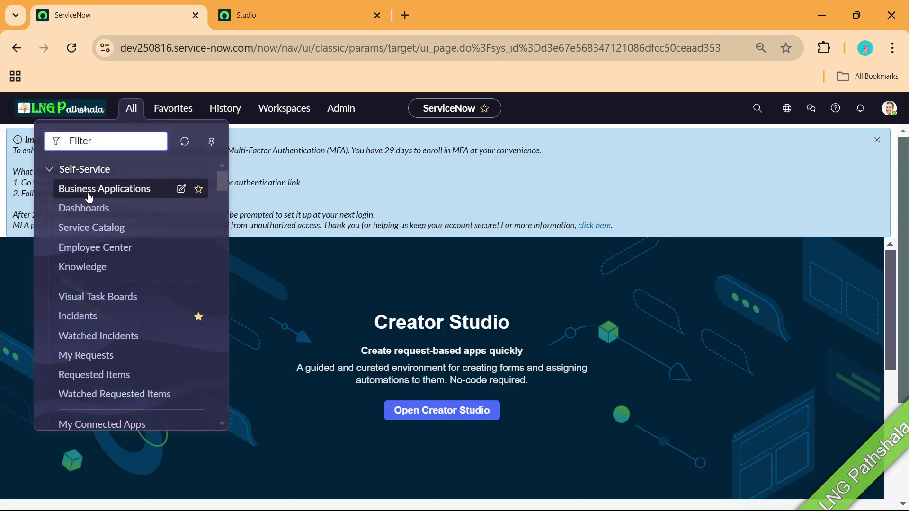
pyautogui.click(82, 214)
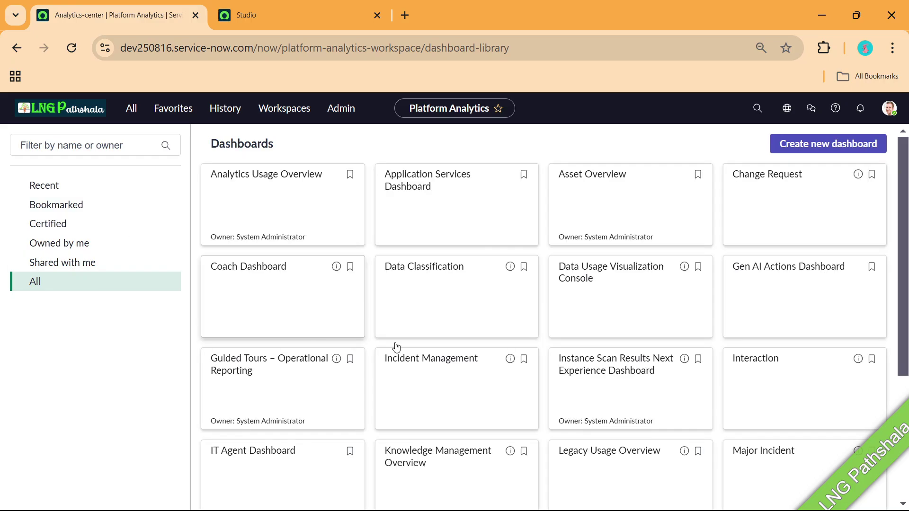
pyautogui.click(436, 422)
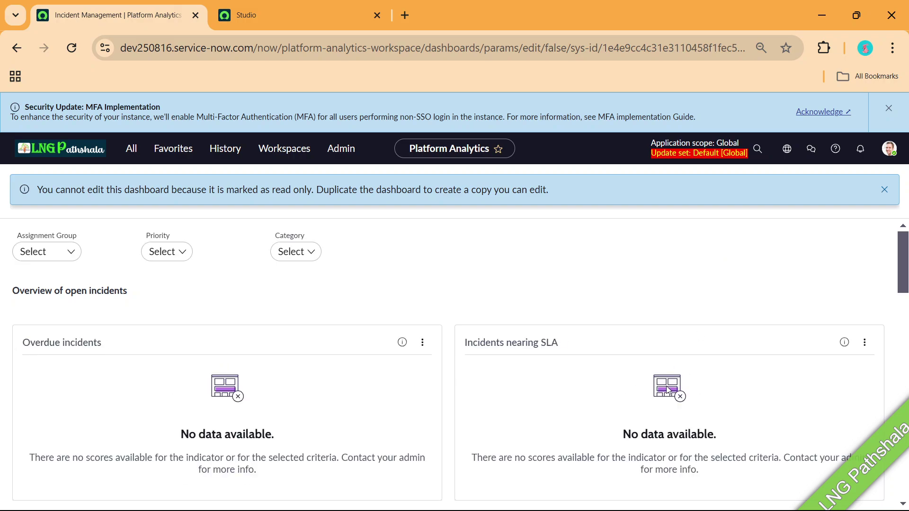
pyautogui.click(884, 189)
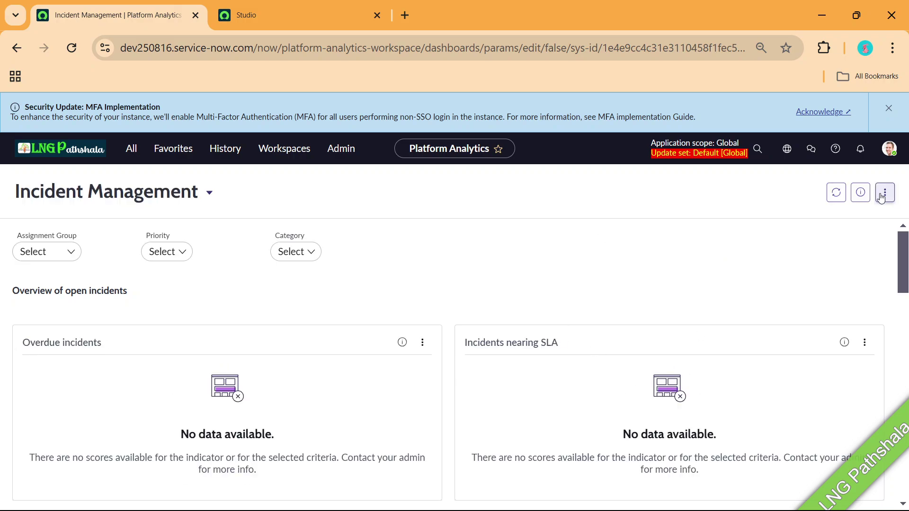
pyautogui.click(879, 195)
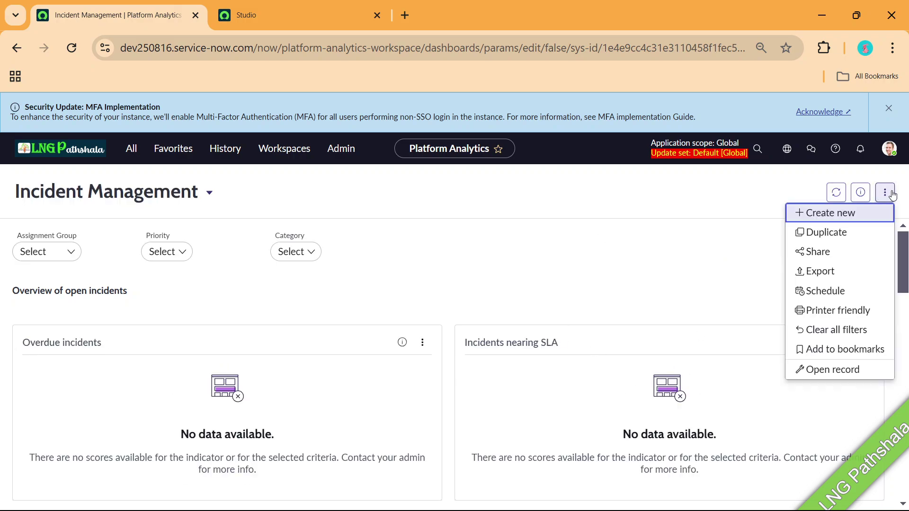
# Export the Incident Management dashboard as a PowerPoint file, one visualization per slide.
pyautogui.click(820, 276)
pyautogui.click(410, 259)
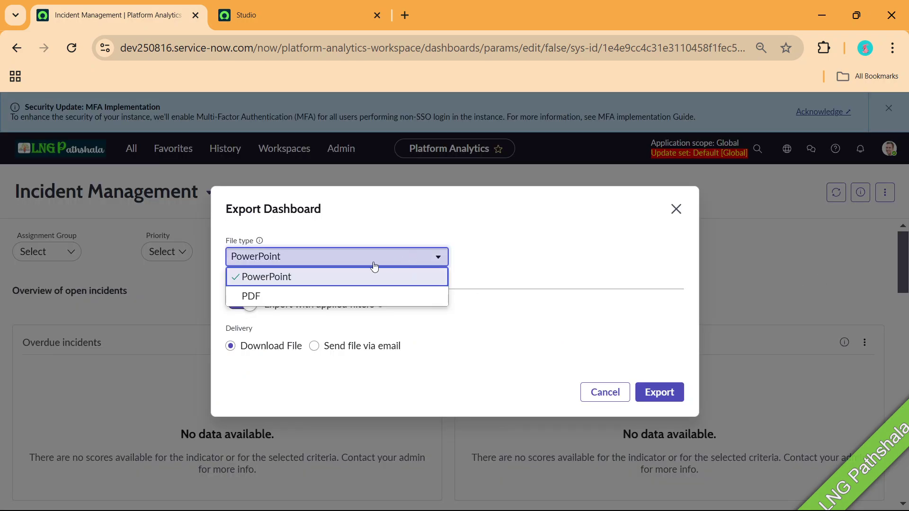
pyautogui.click(543, 254)
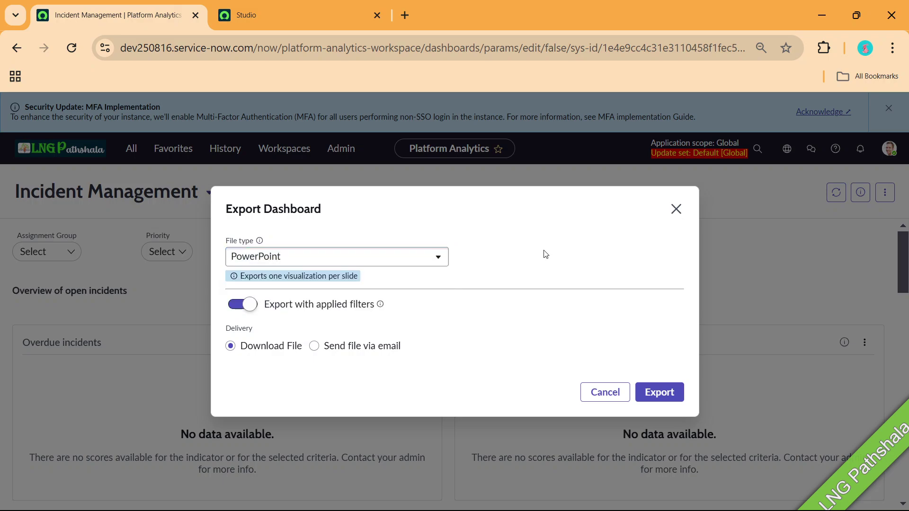
pyautogui.moveTo(274, 276); pyautogui.dragTo(361, 283)
pyautogui.click(370, 262)
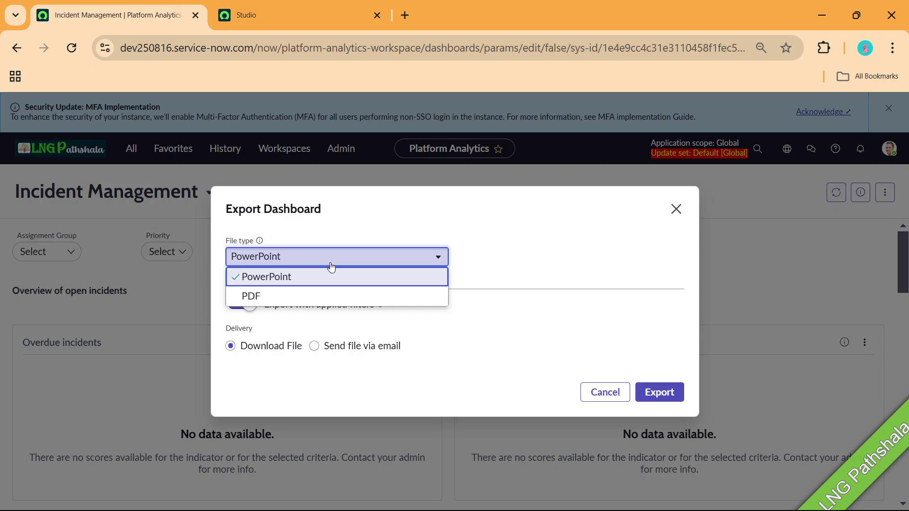
pyautogui.click(290, 279)
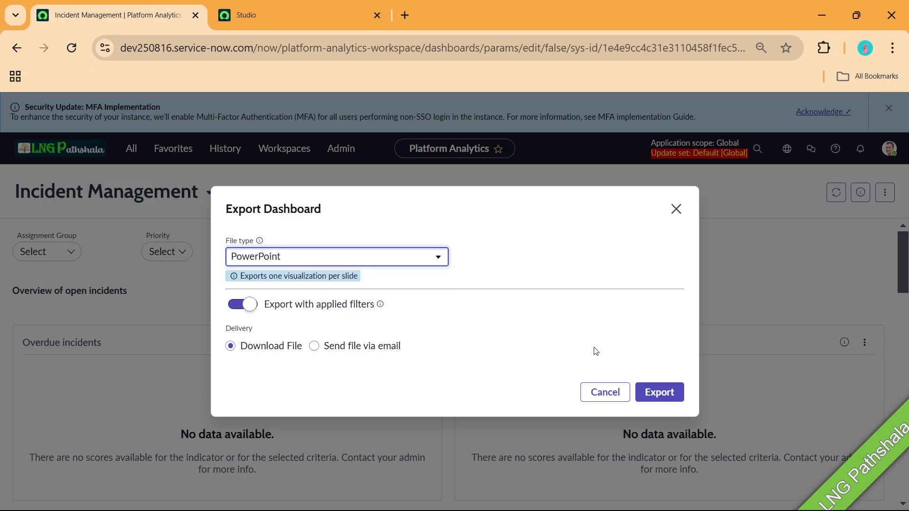
pyautogui.click(649, 400)
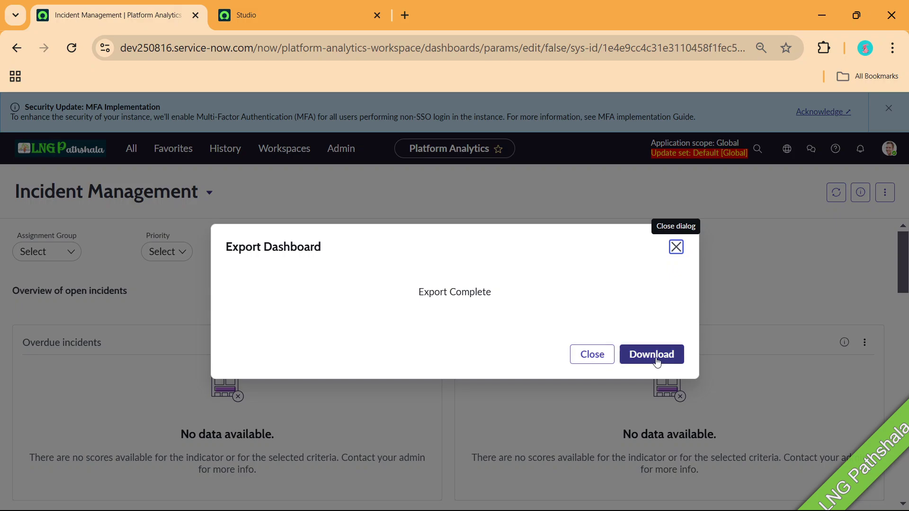
# Download the export and open Incident Management.ppt from Chrome's recent downloads.
pyautogui.click(658, 362)
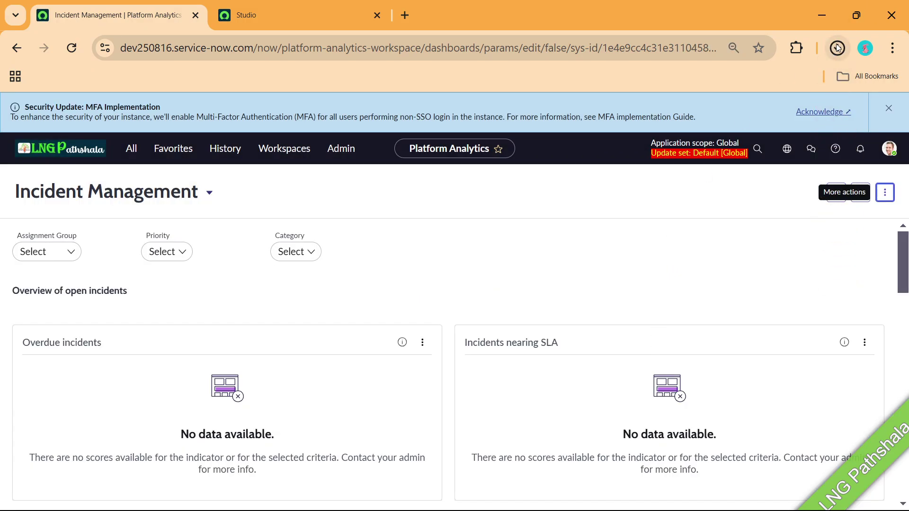
pyautogui.click(837, 48)
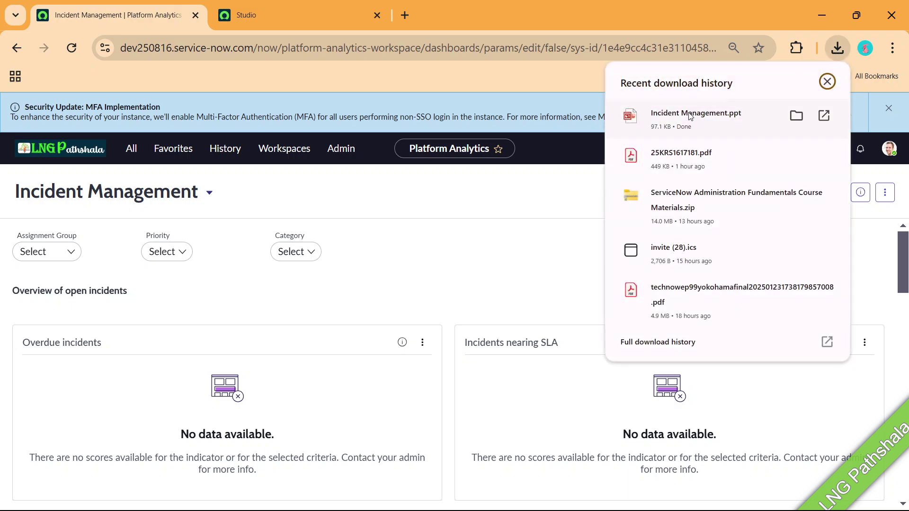
pyautogui.click(689, 112)
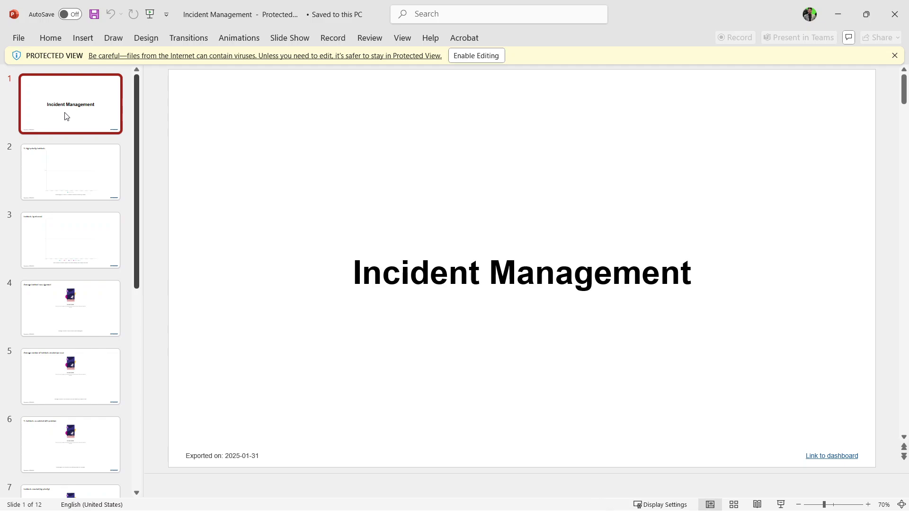
# Page down through the exported deck to slide 12, then back up to slide 11.
pyautogui.press('Down')
pyautogui.press('Down')
pyautogui.press('Down')
pyautogui.press('Down')
pyautogui.press('Down')
pyautogui.press('Down')
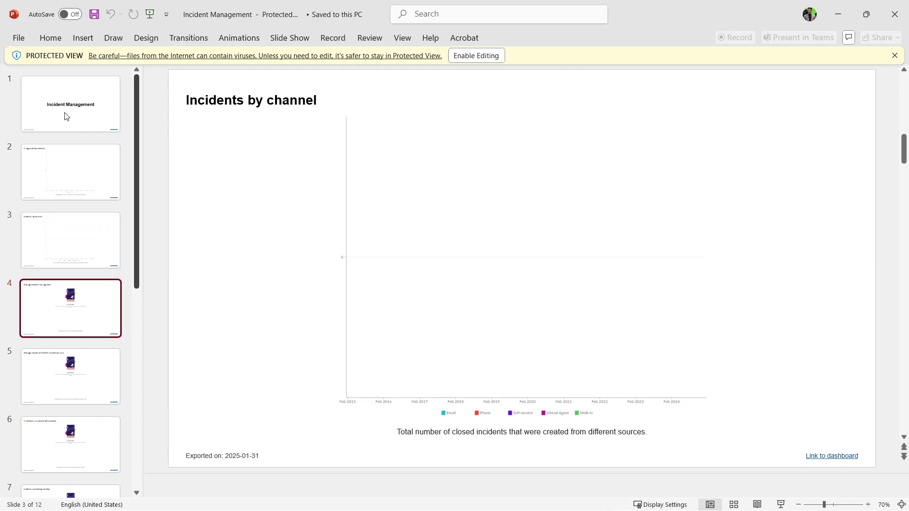
pyautogui.press('Down')
pyautogui.press('Down')
pyautogui.press('Down')
pyautogui.press('Down')
pyautogui.press('Down')
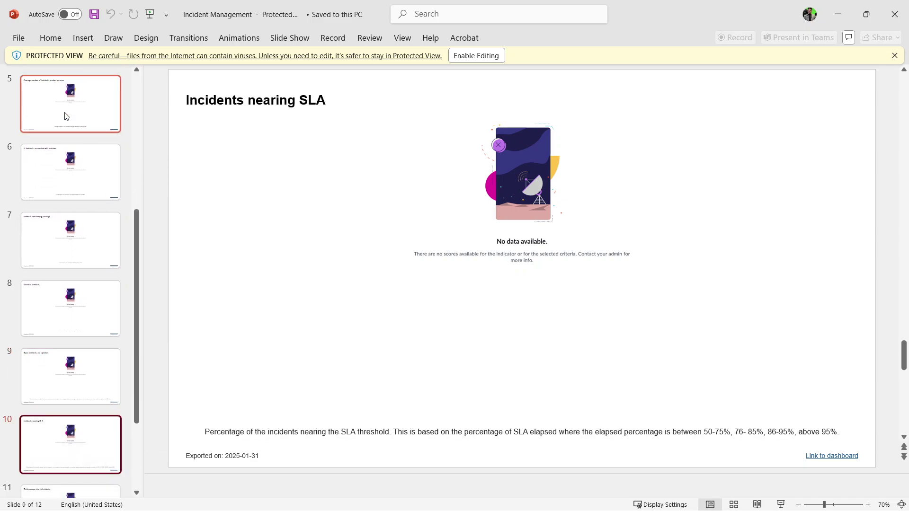
pyautogui.press('Up')
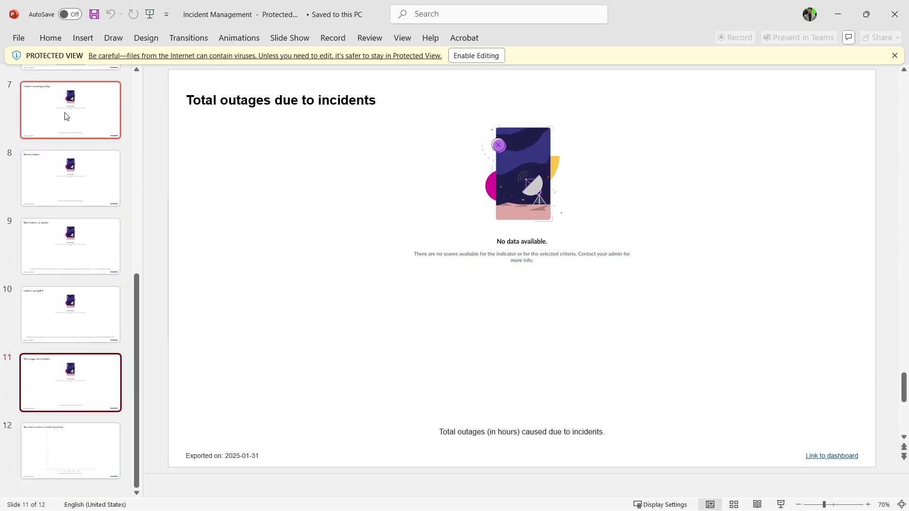
# Switch via the Recording Session presentation back to the Incident Management dashboard in the browser.
pyautogui.hotkey('alt', 'Tab')
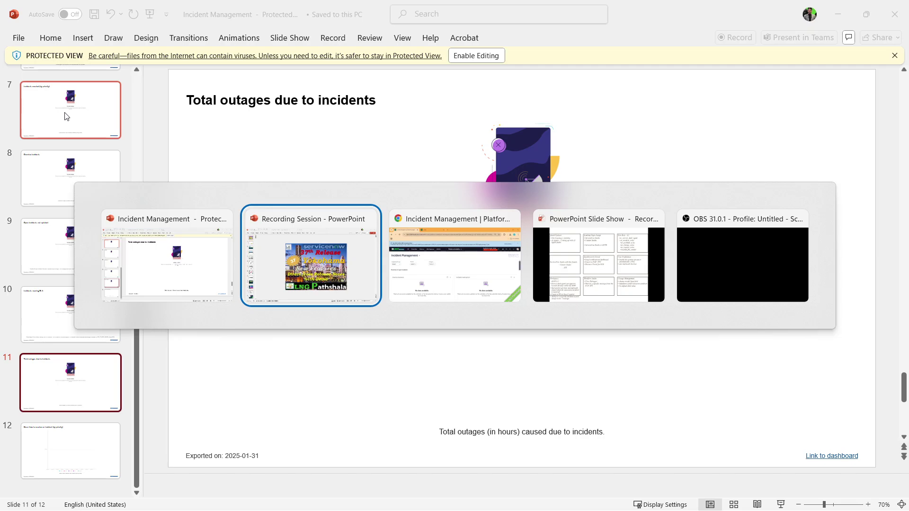
pyautogui.hotkey('alt', 'Tab')
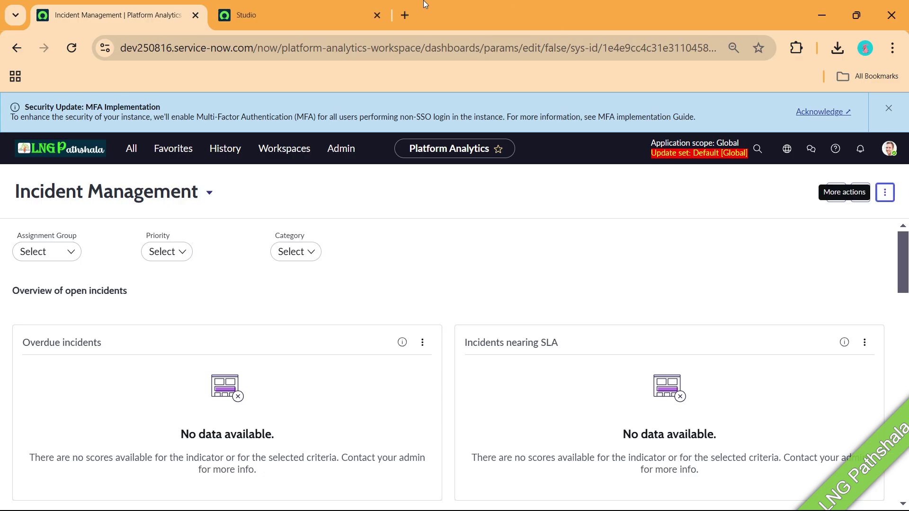
pyautogui.hotkey('alt', 'Tab')
pyautogui.hotkey('alt', 'Tab')
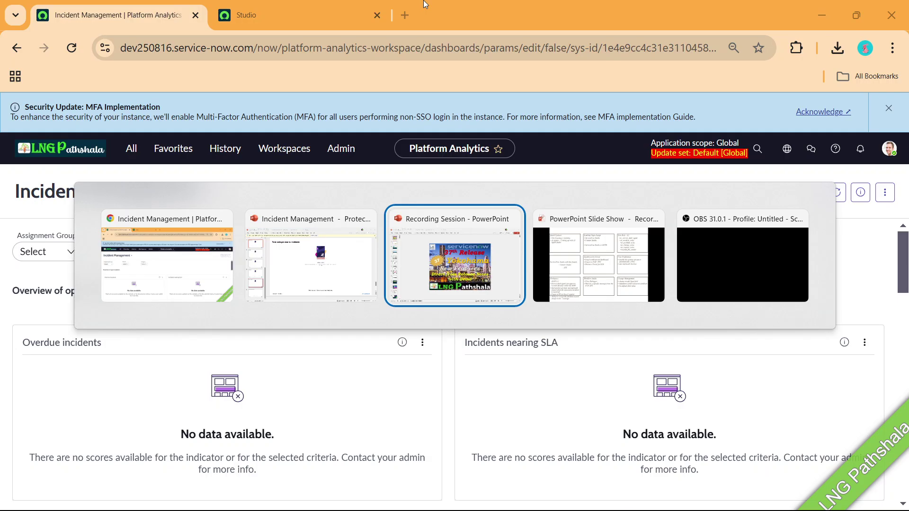
pyautogui.hotkey('alt', 'Tab')
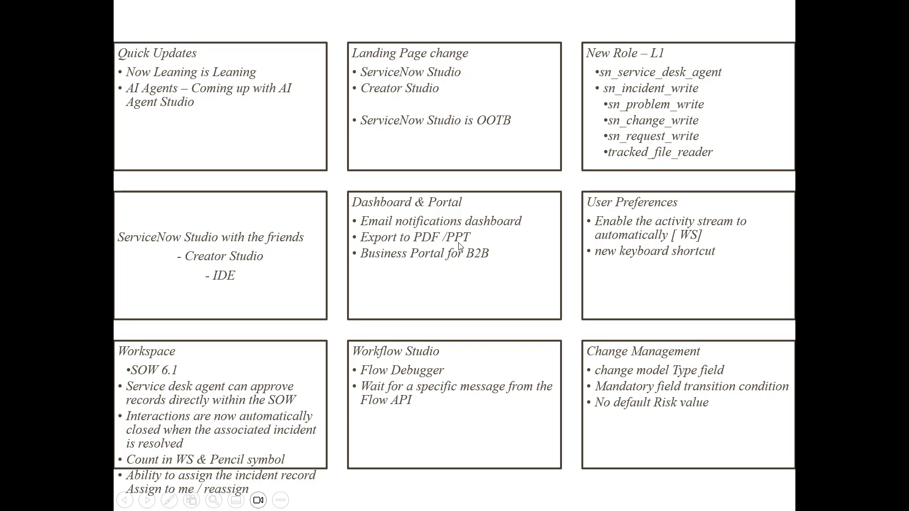
pyautogui.hotkey('alt', 'Tab')
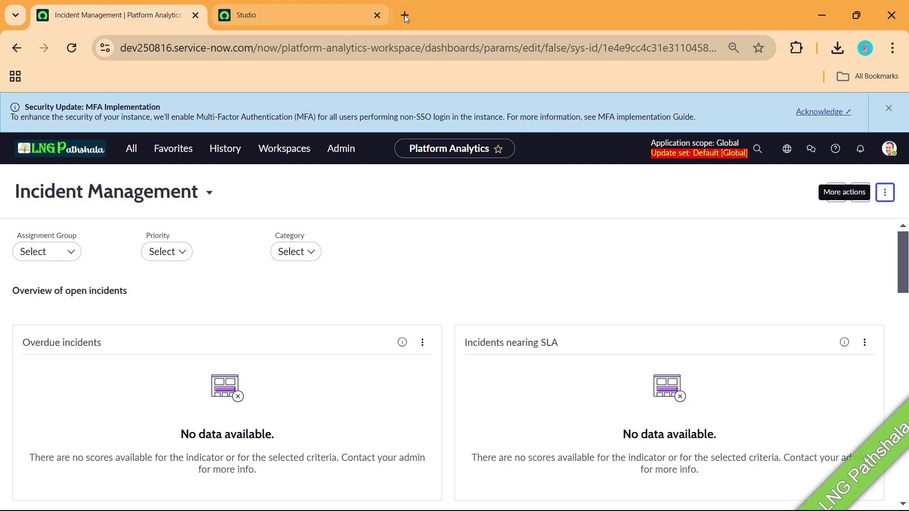
# In a new Chrome tab, load the instance's Business Portal home page from the dev address suggestion.
pyautogui.click(405, 16)
pyautogui.write('dev')
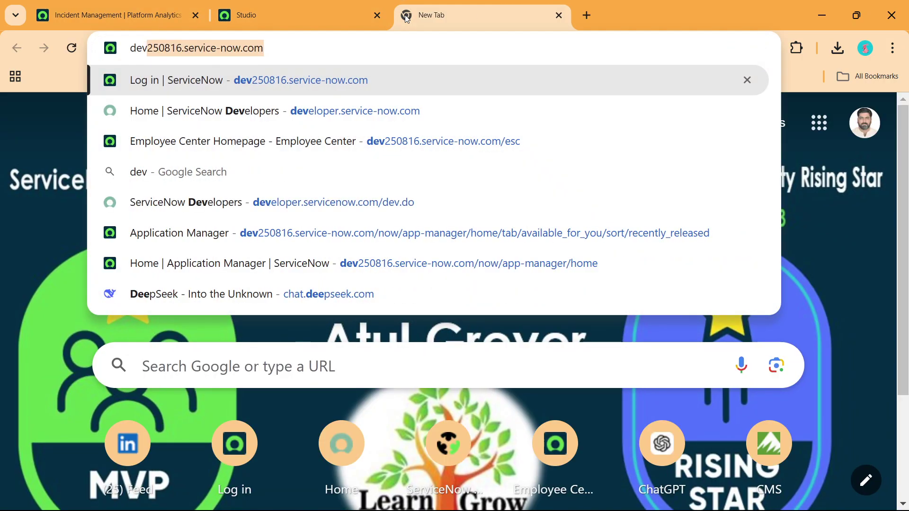
pyautogui.press('Right')
pyautogui.write('/')
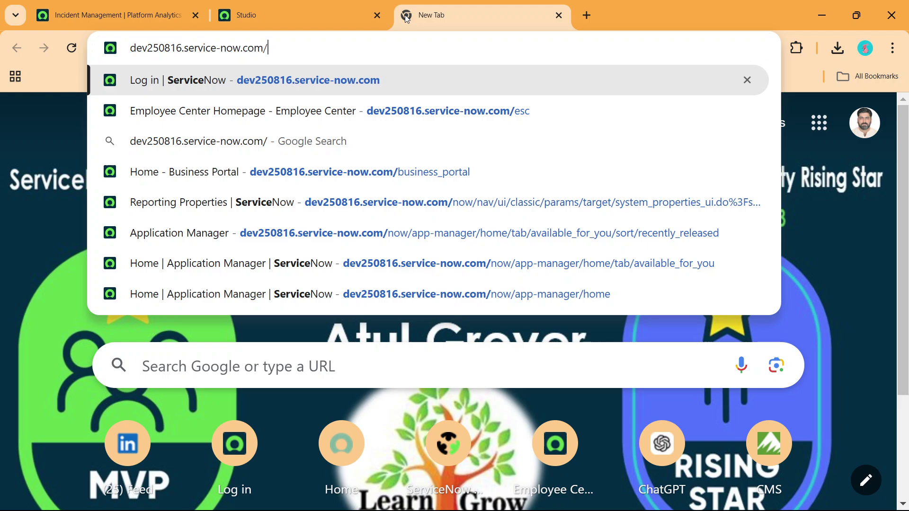
pyautogui.press('Down')
pyautogui.press('Down')
pyautogui.press('Down')
pyautogui.press('Return')
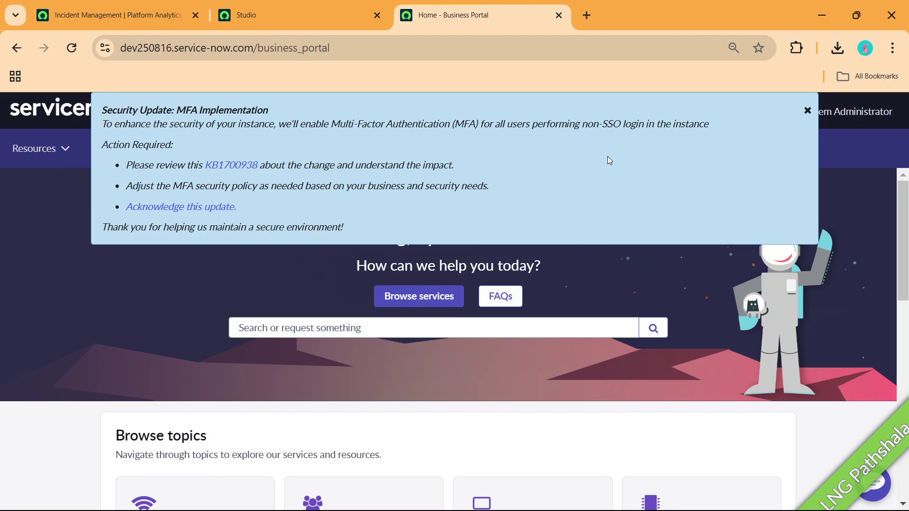
# Dismiss the MFA notice and go to the Requests page for submitting any request.
pyautogui.click(808, 110)
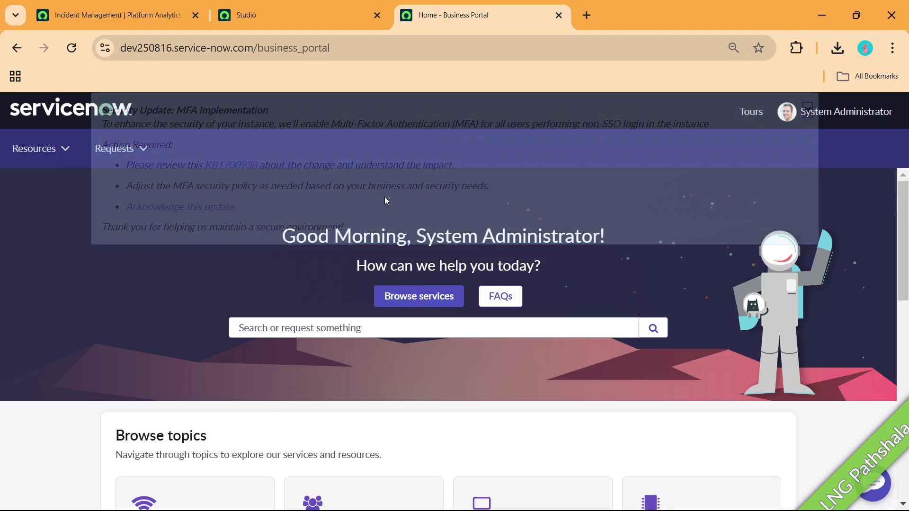
pyautogui.scroll(-3, 413, 232)
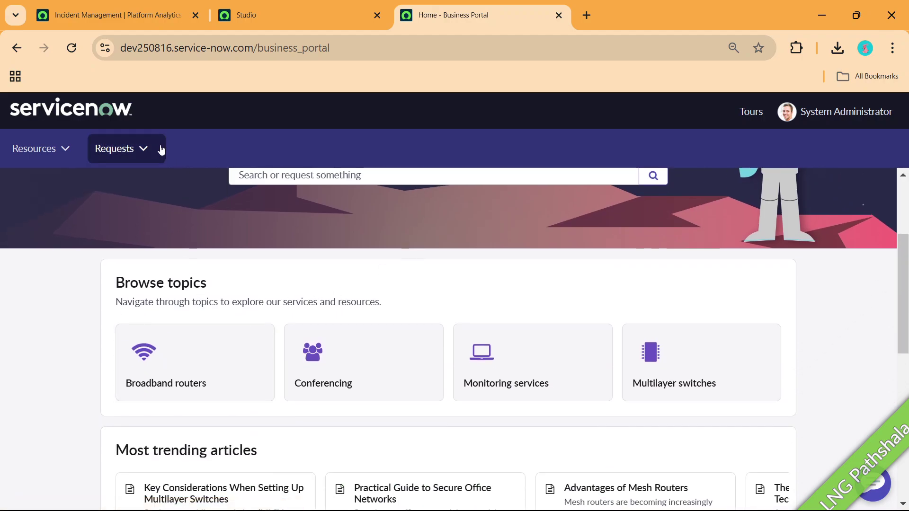
pyautogui.click(143, 141)
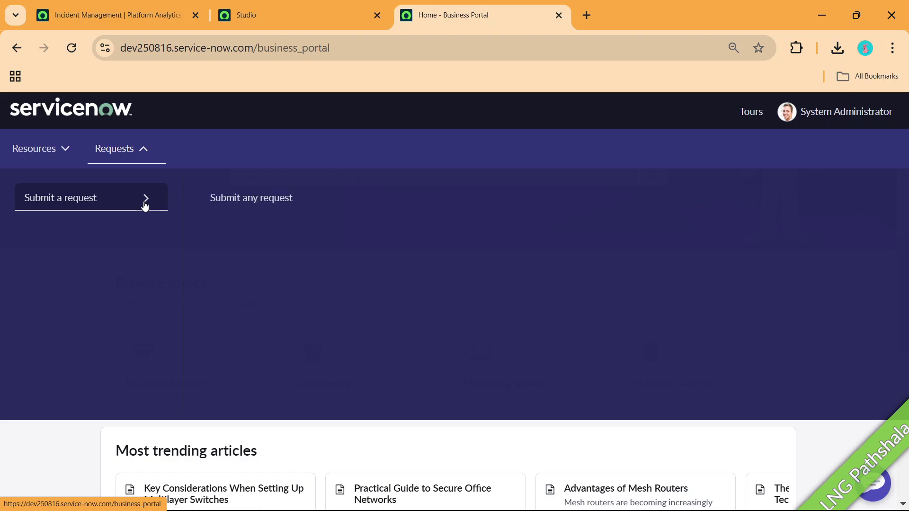
pyautogui.click(69, 148)
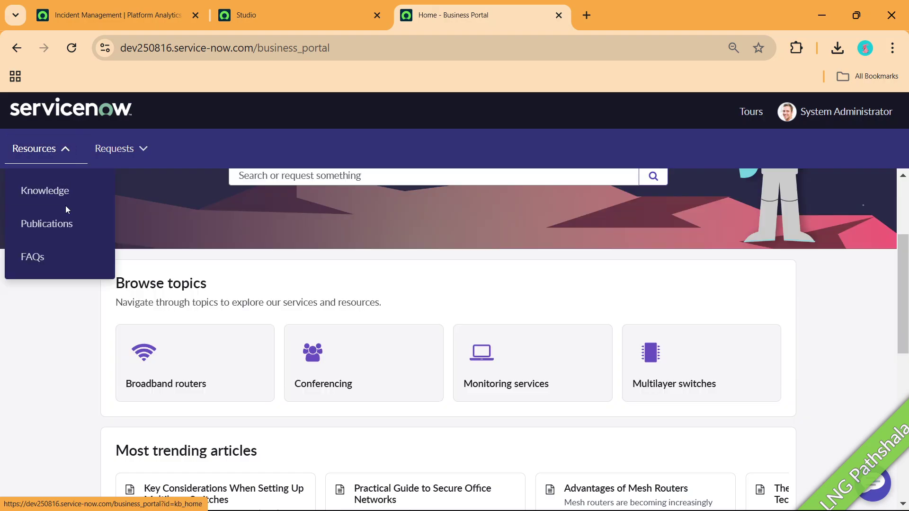
pyautogui.click(150, 155)
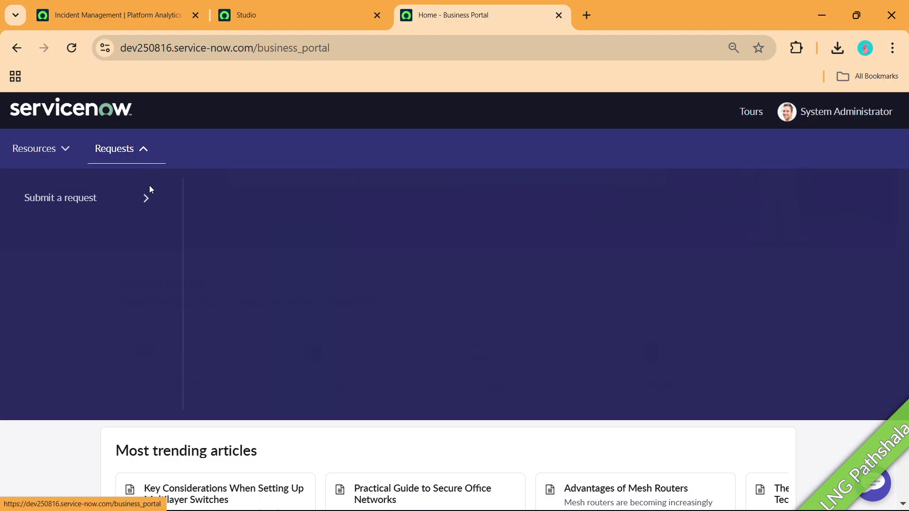
pyautogui.moveTo(146, 197)
pyautogui.click(243, 196)
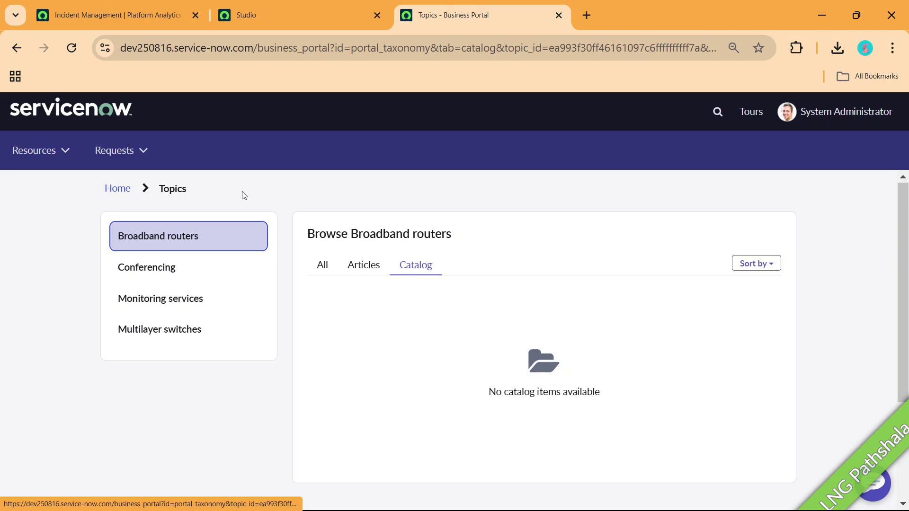
# Browse the Broadband routers and Conferencing articles, then return to the Incident Management dashboard tab.
pyautogui.click(365, 265)
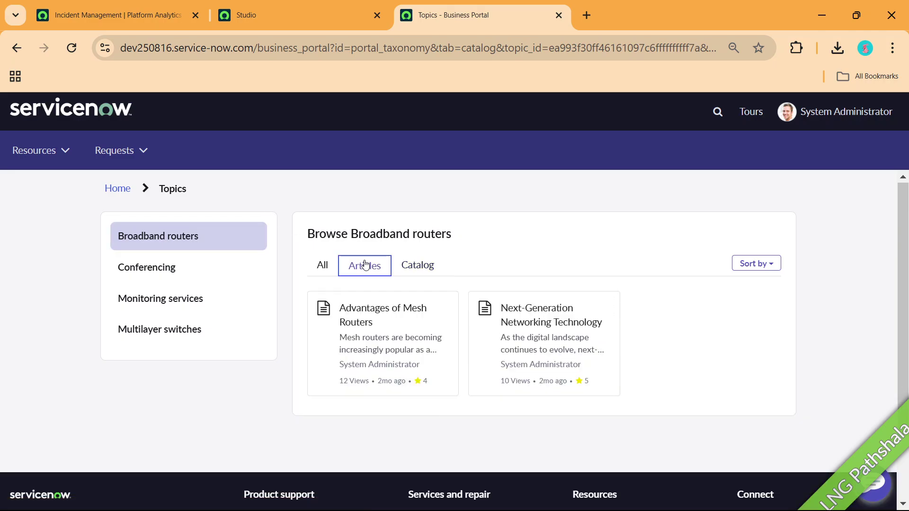
pyautogui.click(187, 268)
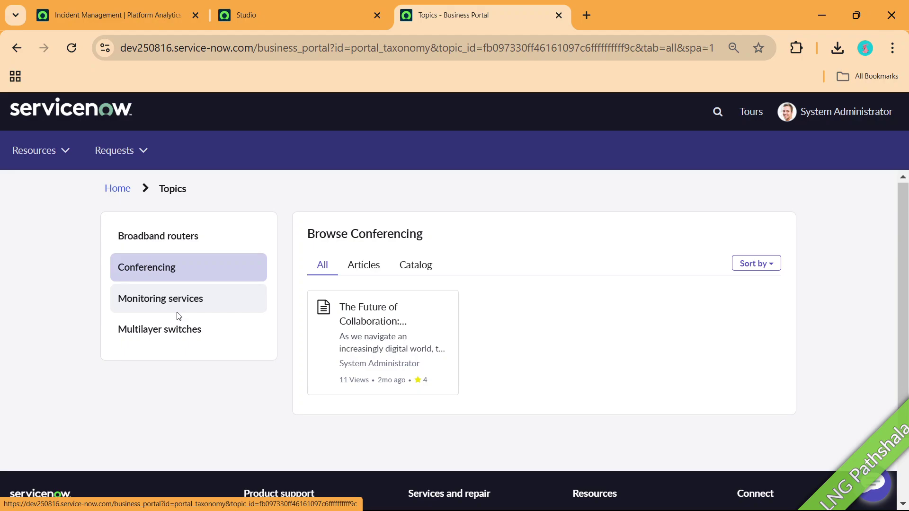
pyautogui.hotkey('alt', 'Tab')
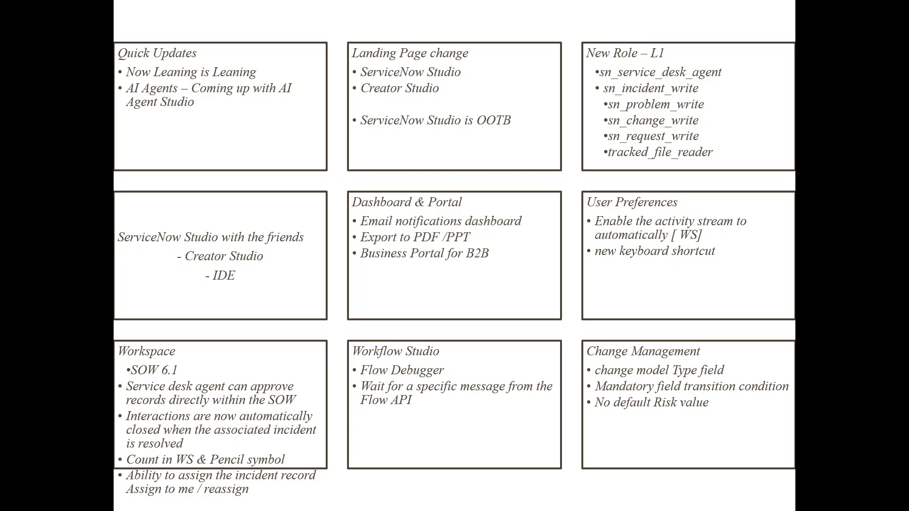
pyautogui.hotkey('alt', 'Tab')
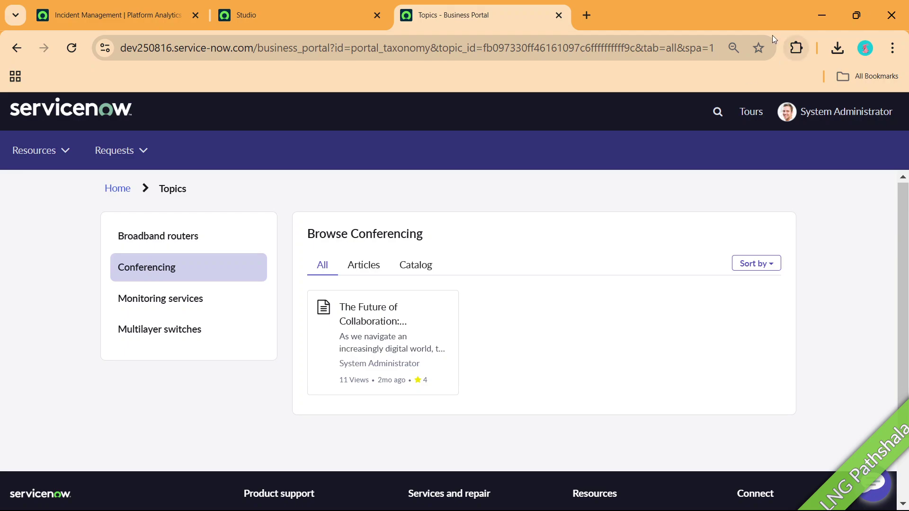
pyautogui.click(112, 7)
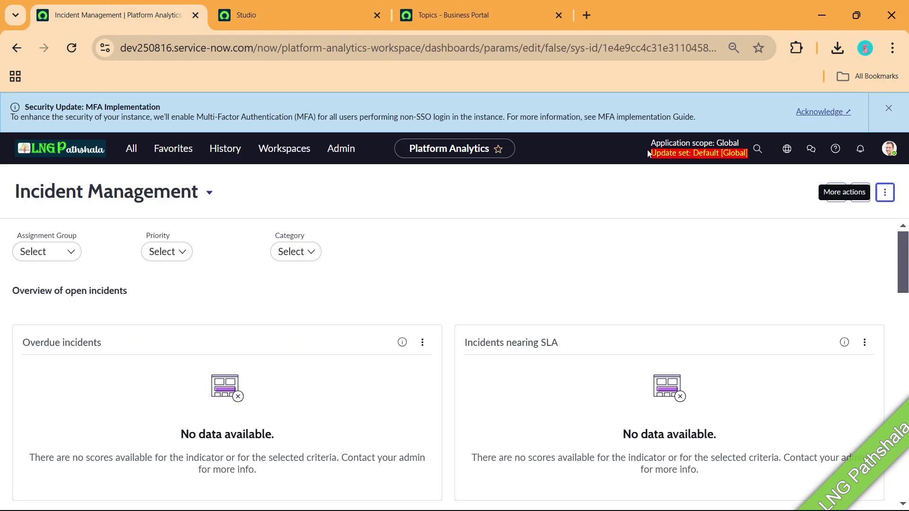
# Open user preferences and browse Theme, Accessibility, Notifications, Debugging, Language & Region and User Experience.
pyautogui.click(890, 148)
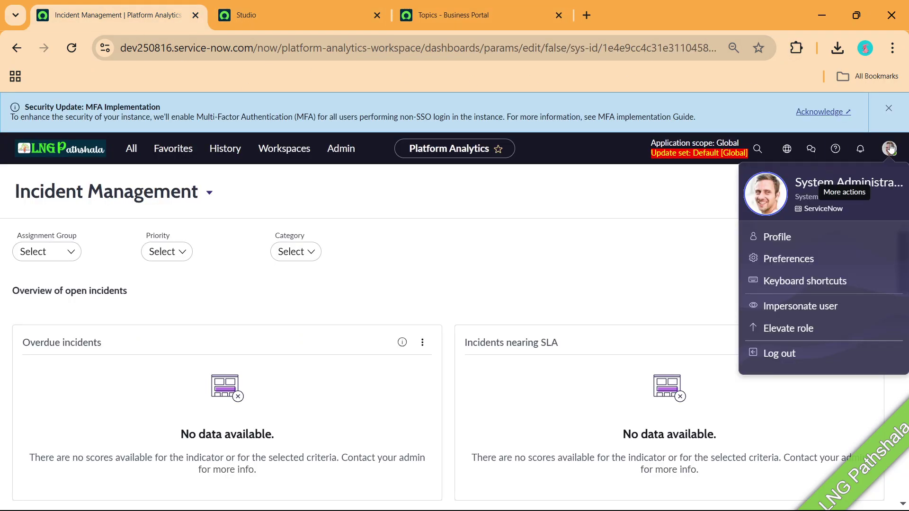
pyautogui.click(789, 260)
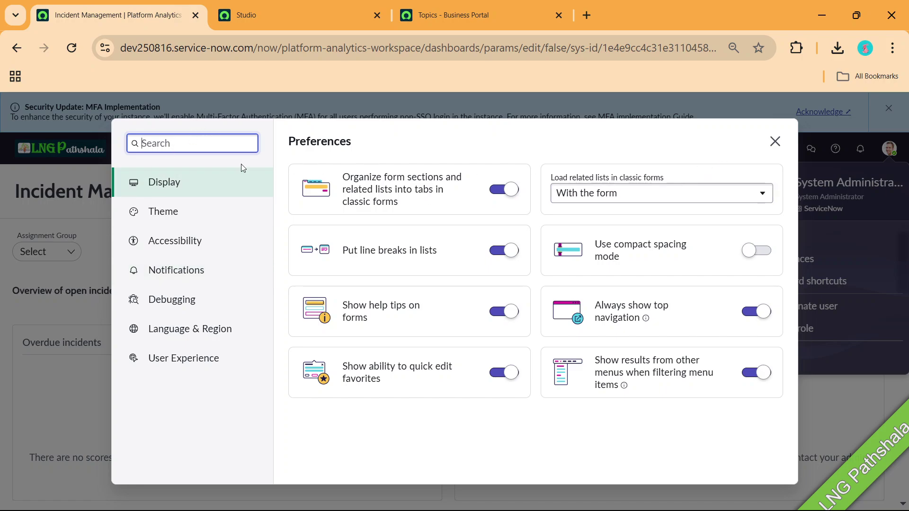
pyautogui.click(157, 218)
pyautogui.click(159, 237)
pyautogui.click(159, 270)
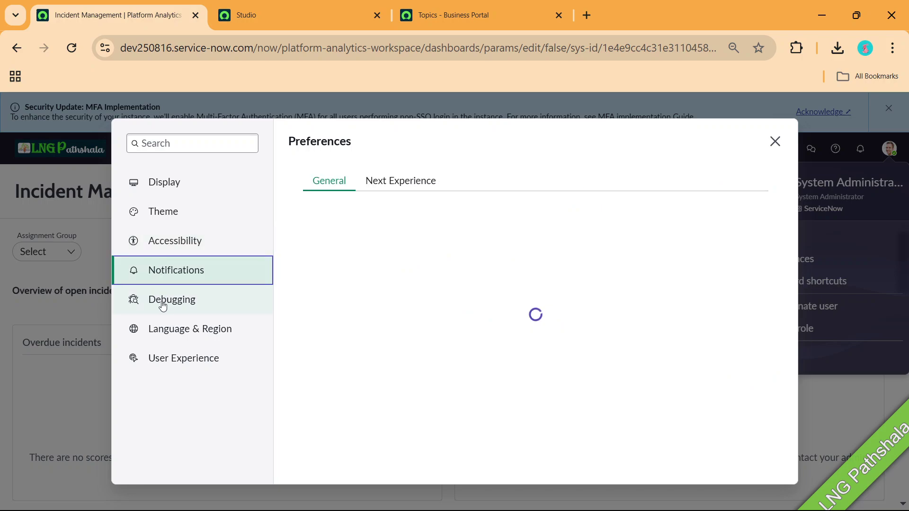
pyautogui.click(160, 299)
pyautogui.click(163, 324)
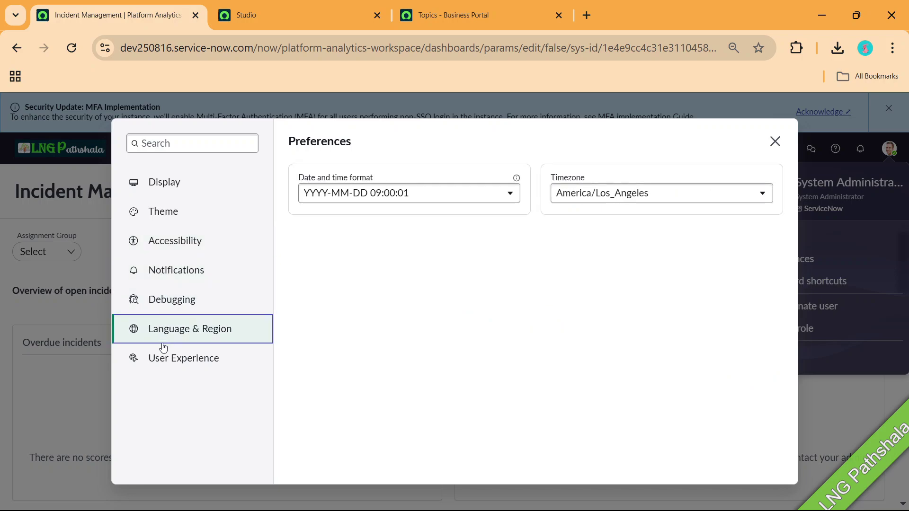
pyautogui.click(161, 360)
# Revisit Language & Region, the preferences search, Notifications and Accessibility, then close Preferences.
pyautogui.click(171, 332)
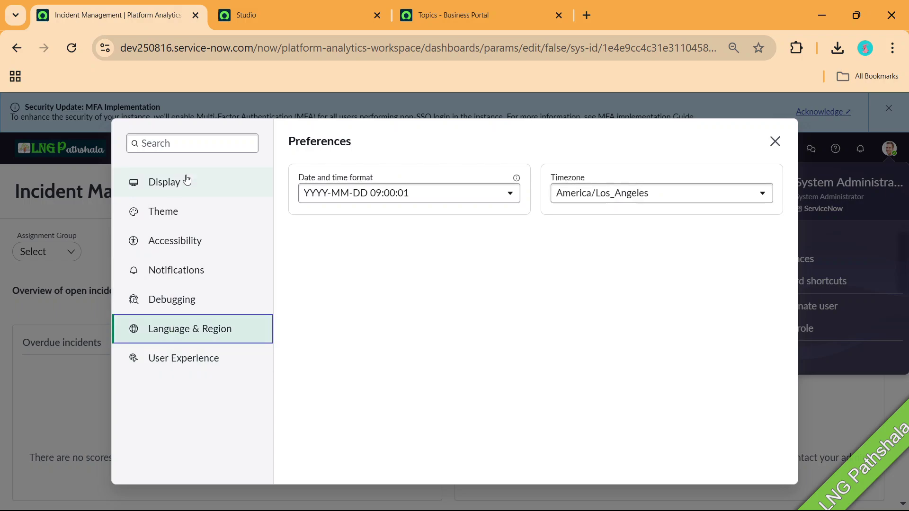
pyautogui.click(192, 150)
pyautogui.click(188, 277)
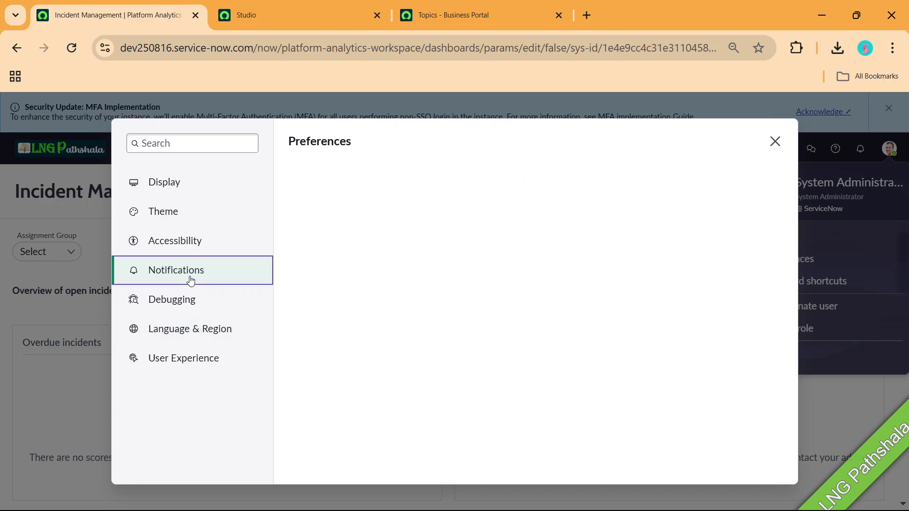
pyautogui.click(180, 238)
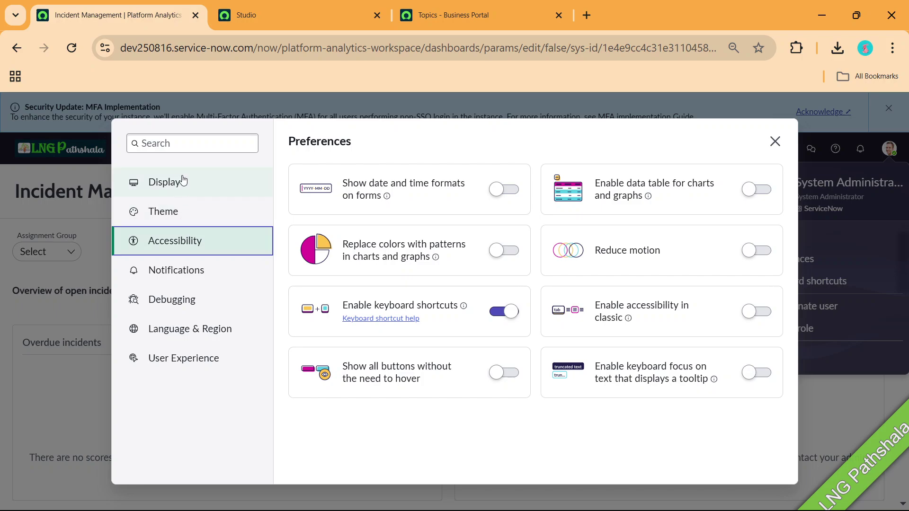
pyautogui.click(775, 141)
# Open Service Operations Workspace and switch off Show the ribbon and Expand activity stream items in Workspace preferences.
pyautogui.click(284, 149)
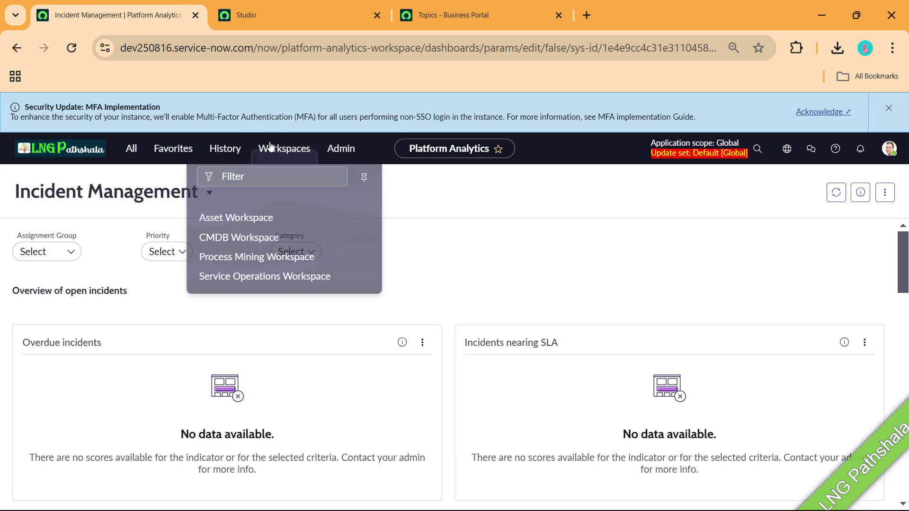
pyautogui.click(259, 269)
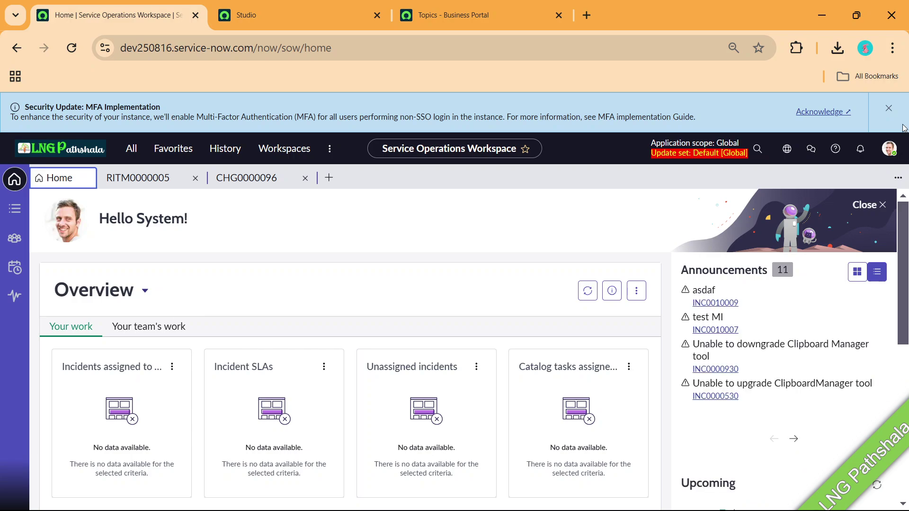
pyautogui.click(891, 149)
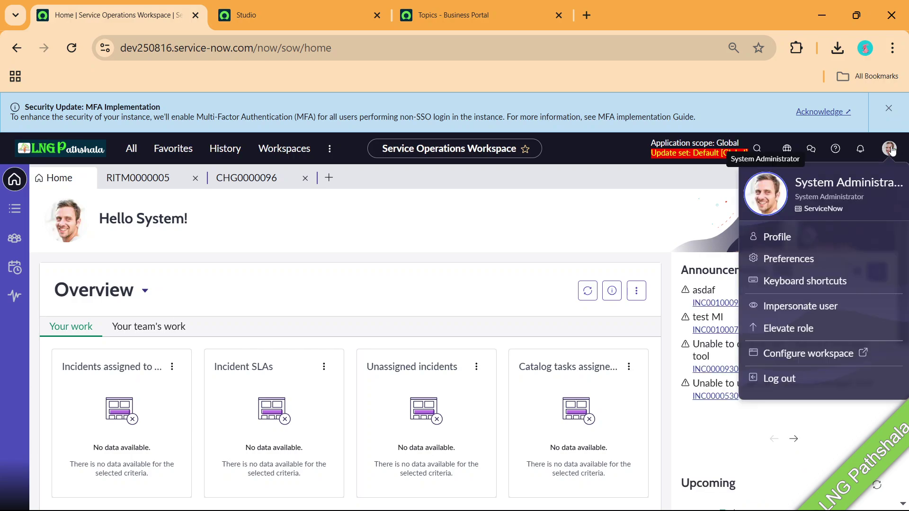
pyautogui.click(770, 263)
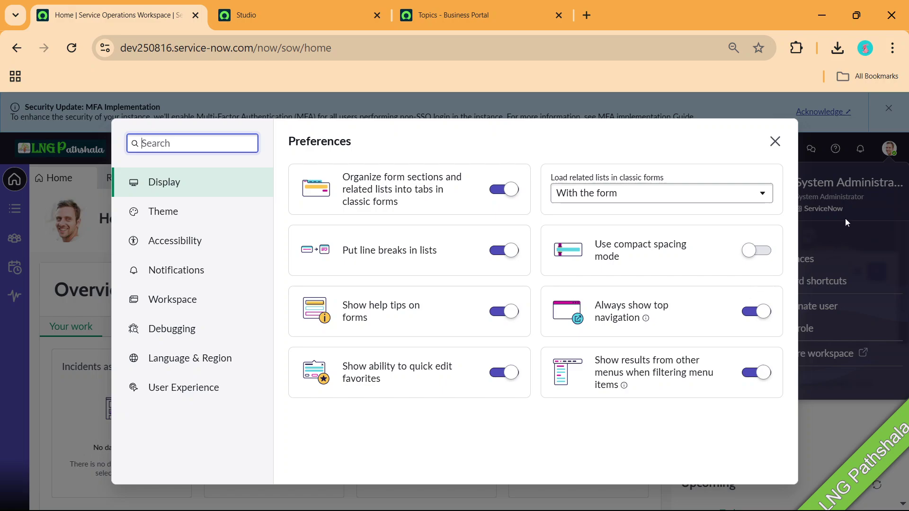
pyautogui.click(197, 301)
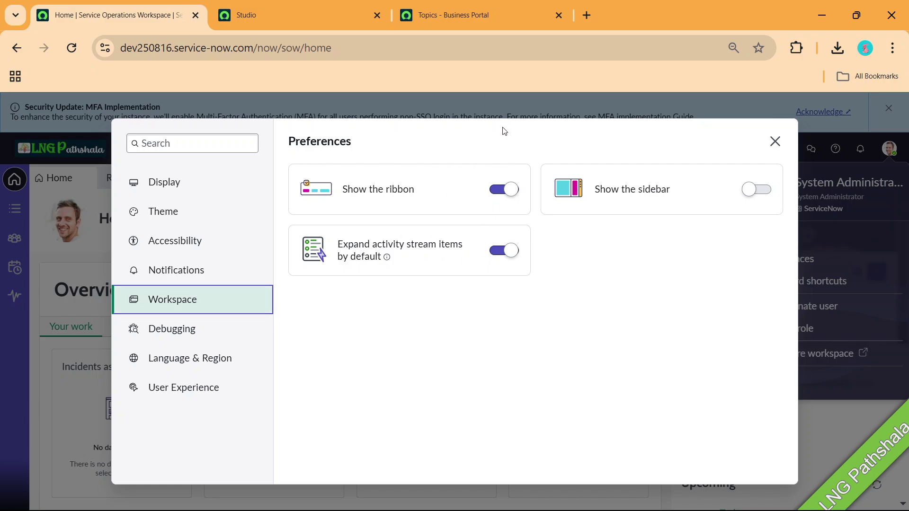
pyautogui.click(503, 190)
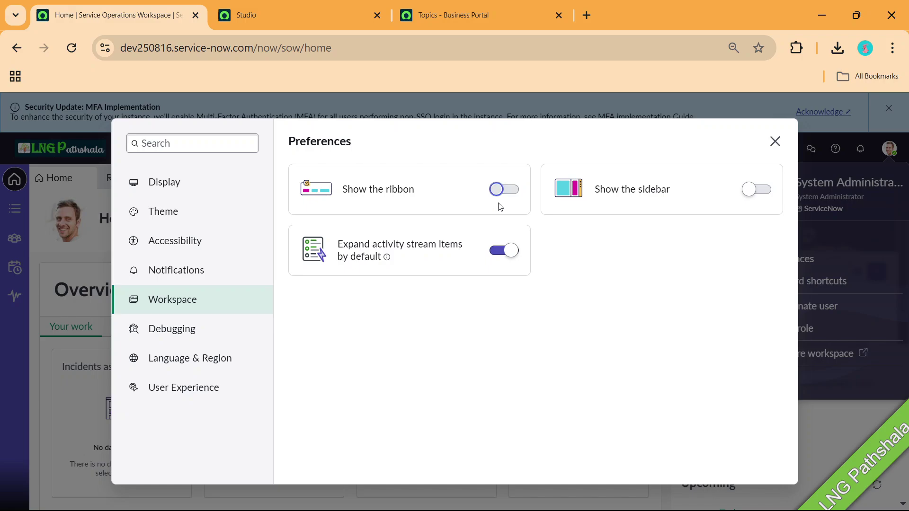
pyautogui.click(493, 253)
pyautogui.click(389, 256)
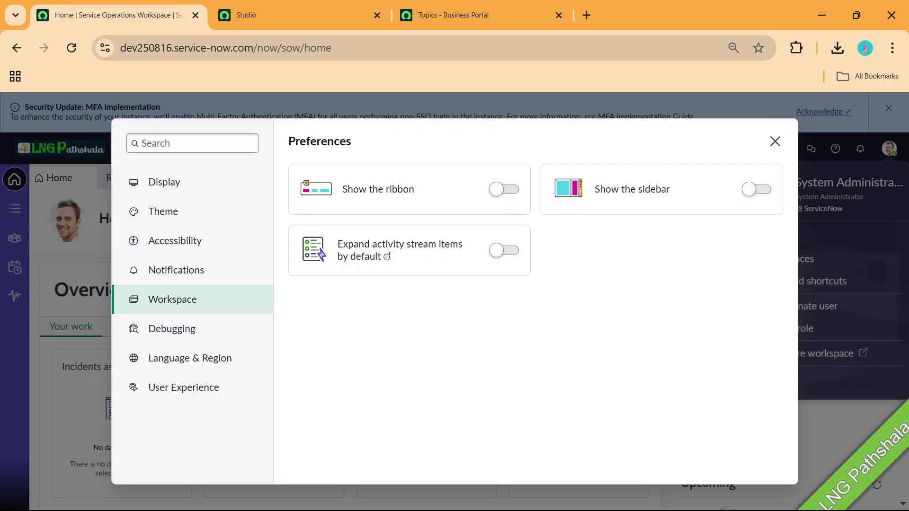
pyautogui.click(775, 141)
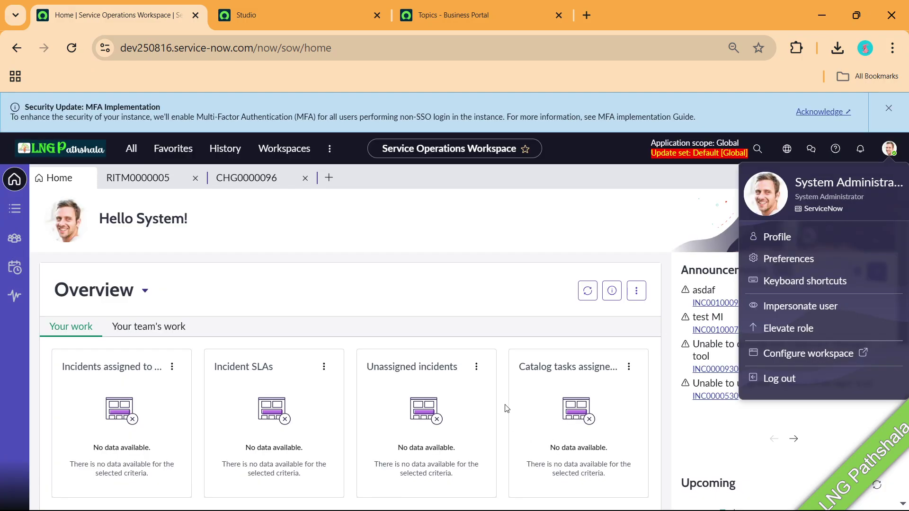
# Open incident INC0010007 from the workspace announcements.
pyautogui.click(714, 337)
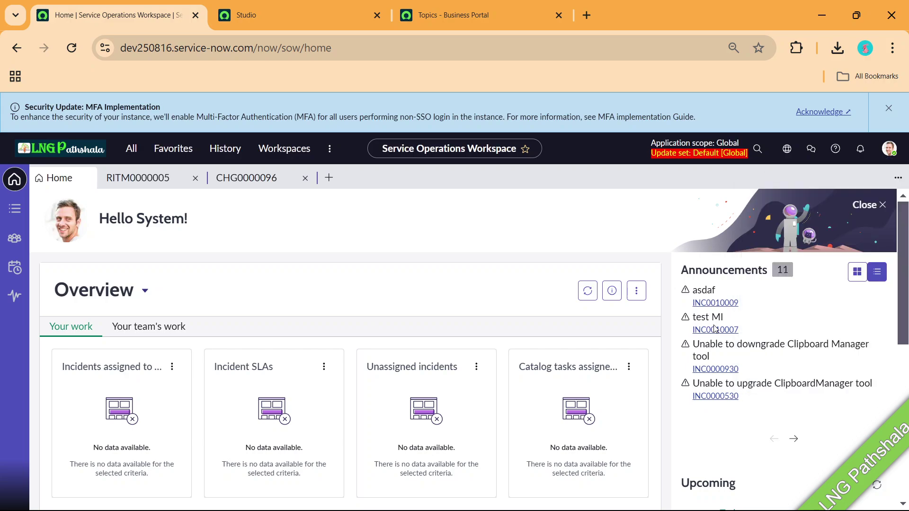
pyautogui.click(715, 331)
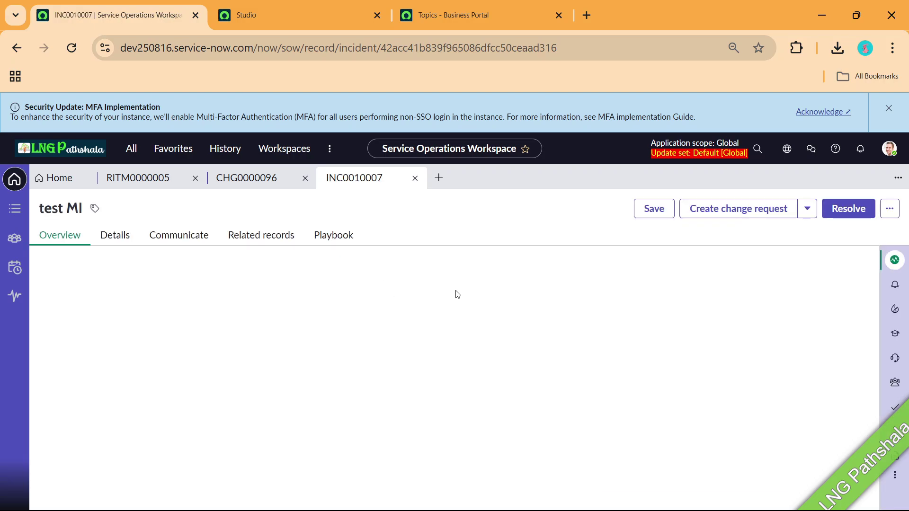
pyautogui.scroll(-3, 701, 342)
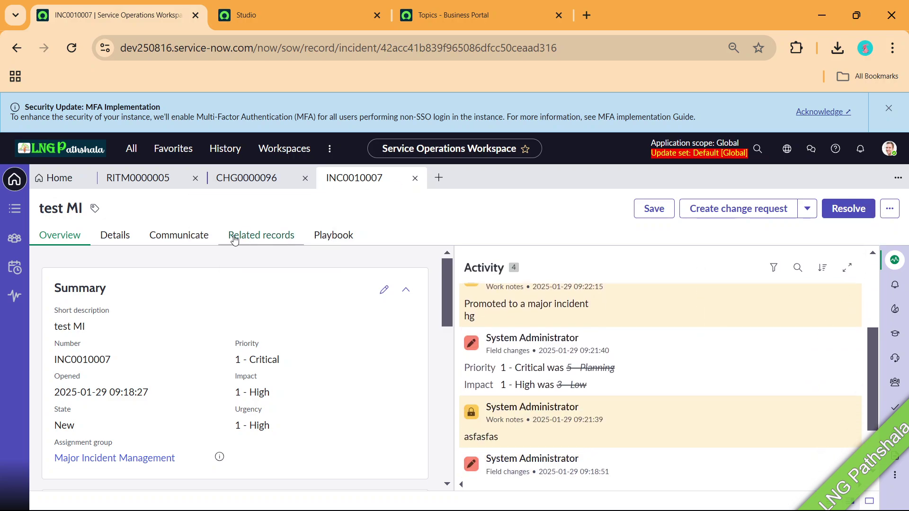
# Turn the ribbon and expanded activity stream items back on in Workspace preferences, leaving the sidebar off.
pyautogui.click(890, 149)
pyautogui.click(782, 259)
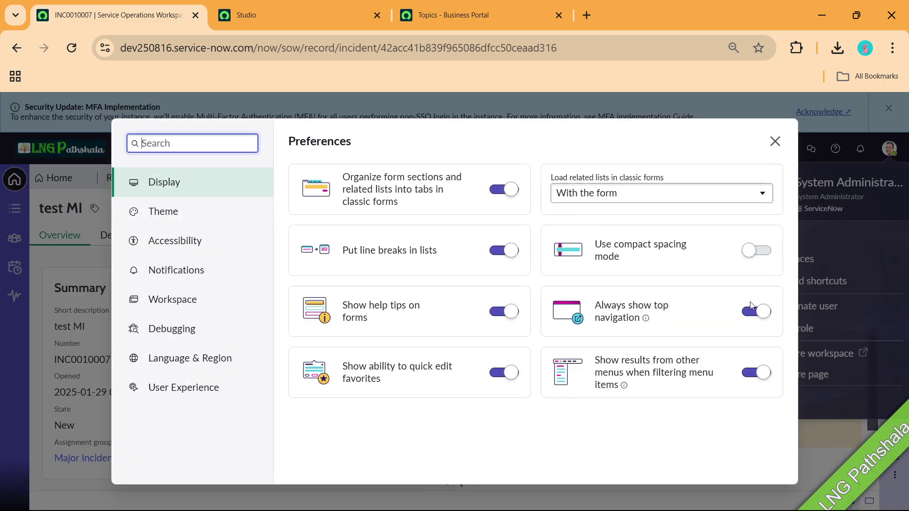
pyautogui.click(163, 299)
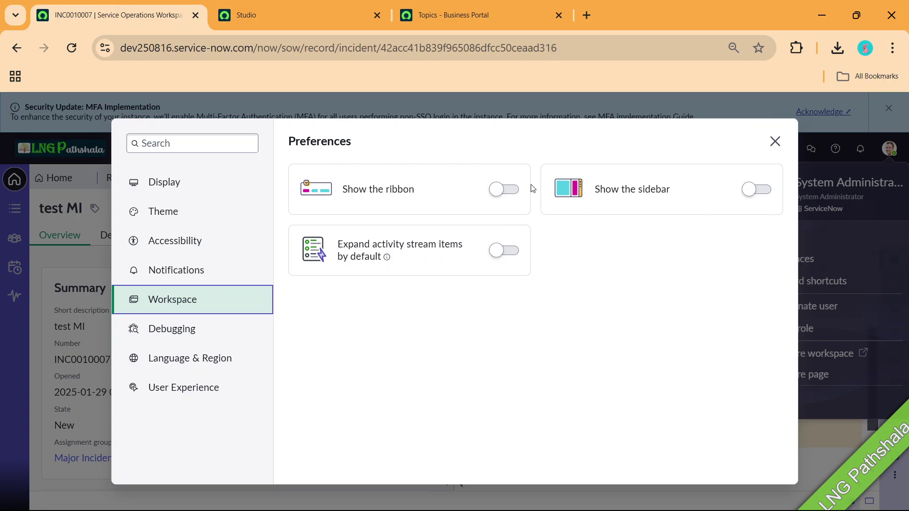
pyautogui.click(504, 189)
pyautogui.click(765, 193)
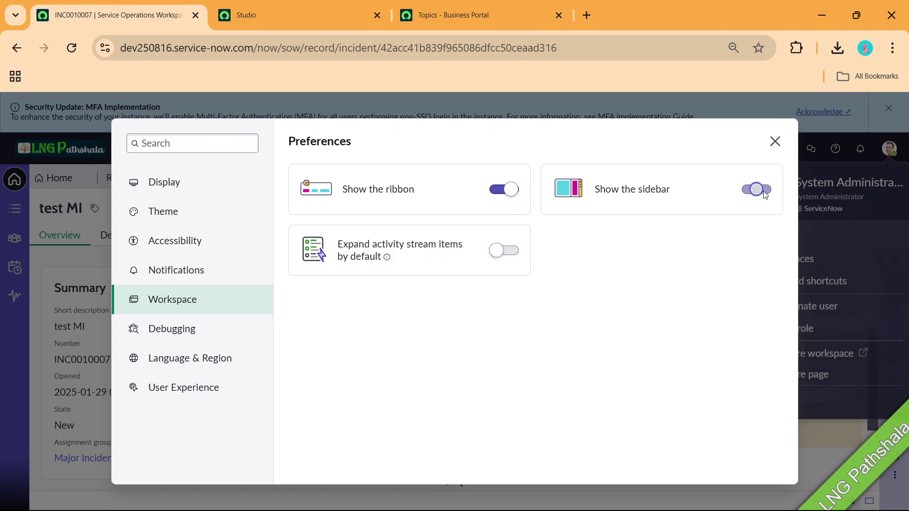
pyautogui.click(511, 252)
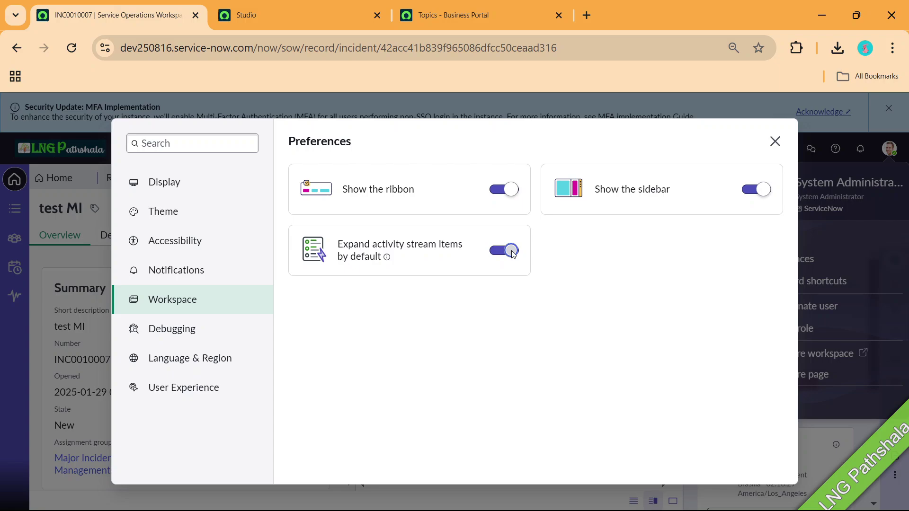
pyautogui.click(749, 192)
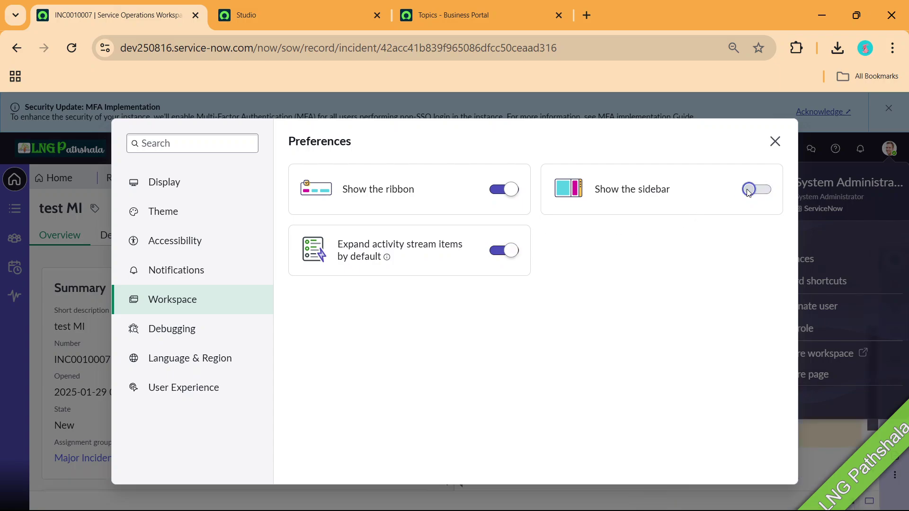
pyautogui.click(775, 142)
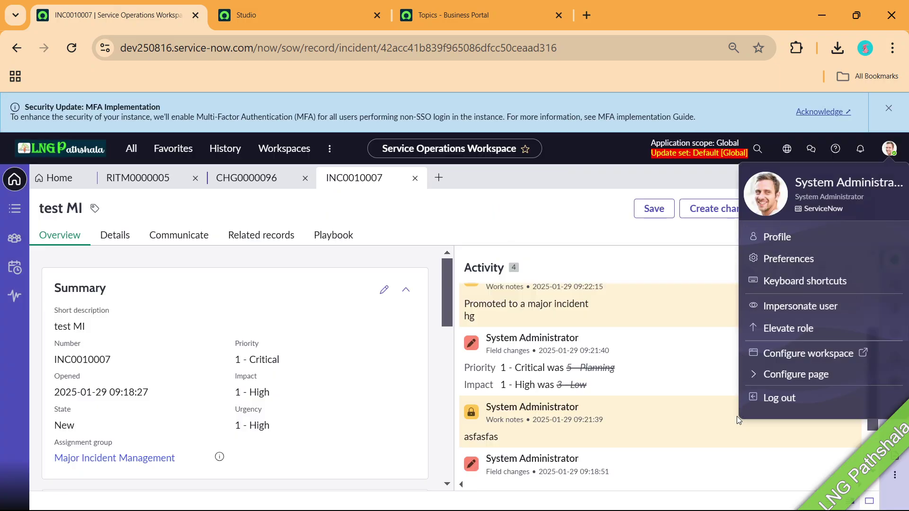
pyautogui.click(666, 241)
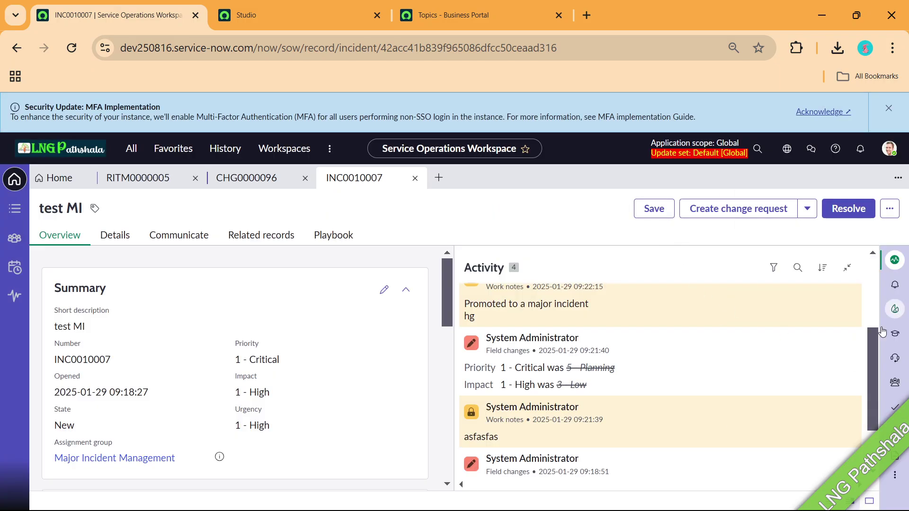
# Switch the workspace sidebar on with the ribbon still on, then return to the slide show.
pyautogui.click(889, 148)
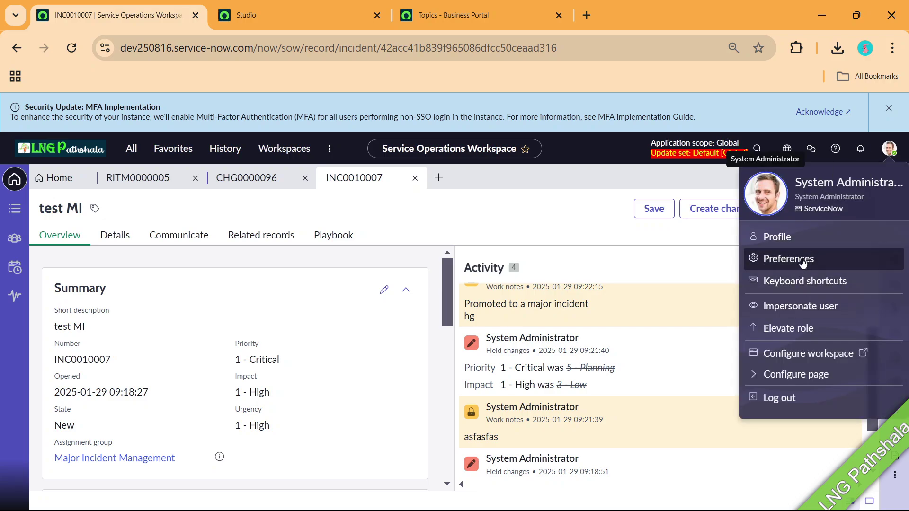
pyautogui.click(803, 261)
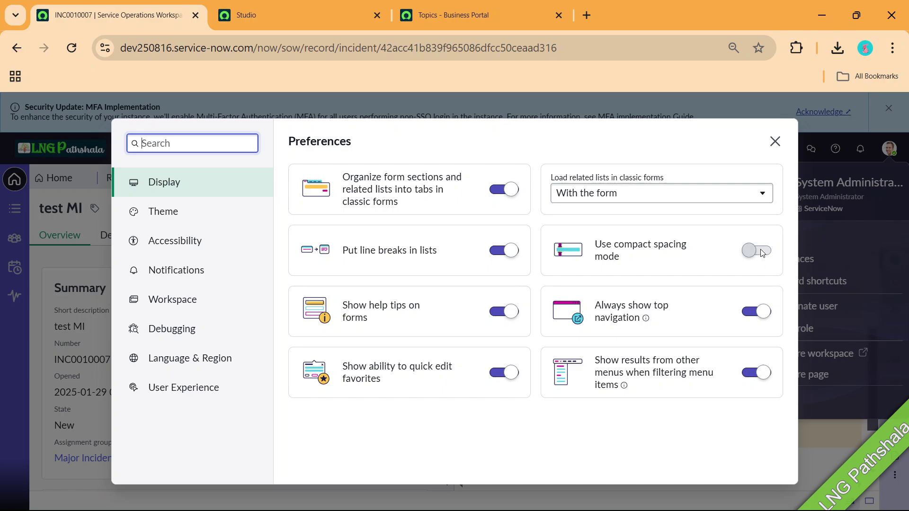
pyautogui.click(173, 300)
pyautogui.click(746, 195)
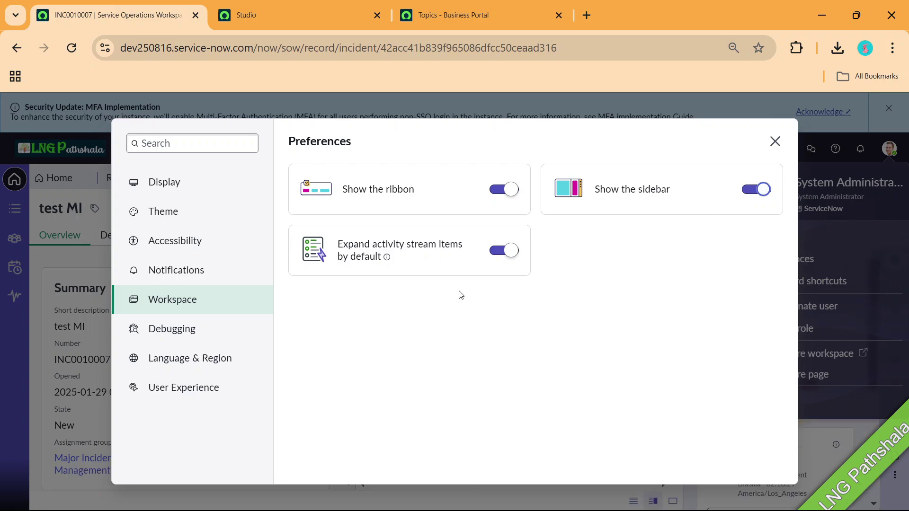
pyautogui.click(502, 191)
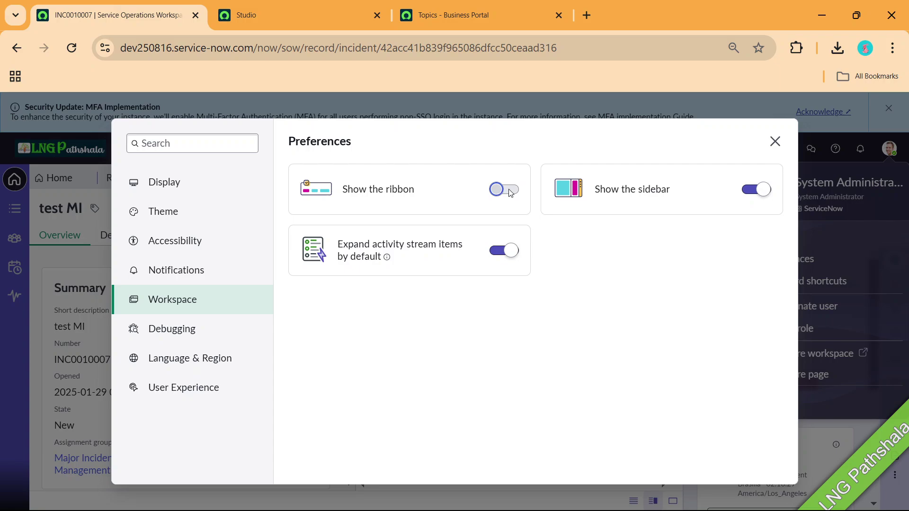
pyautogui.click(509, 190)
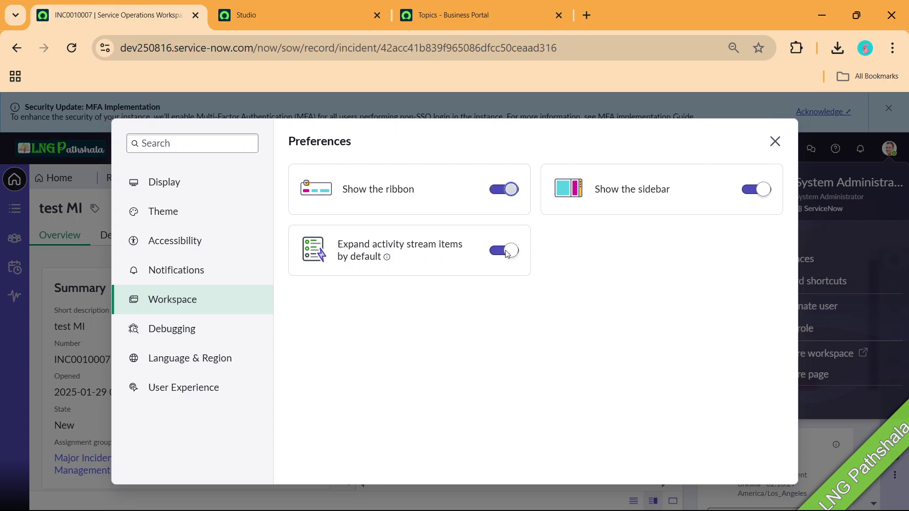
pyautogui.click(775, 142)
pyautogui.hotkey('alt', 'Tab')
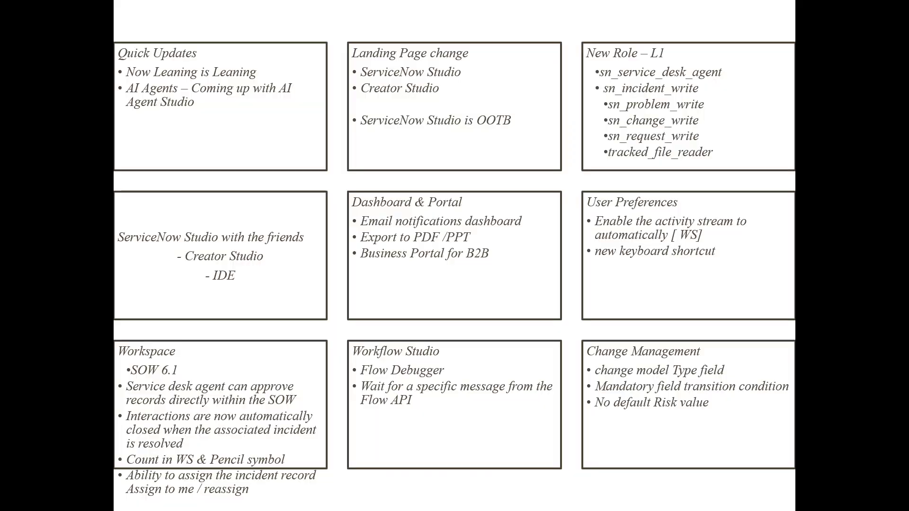
# Review the Remap keyboard shortcuts list from the avatar's Keyboard shortcuts, close it, and return to the slides.
pyautogui.hotkey('alt', 'Tab')
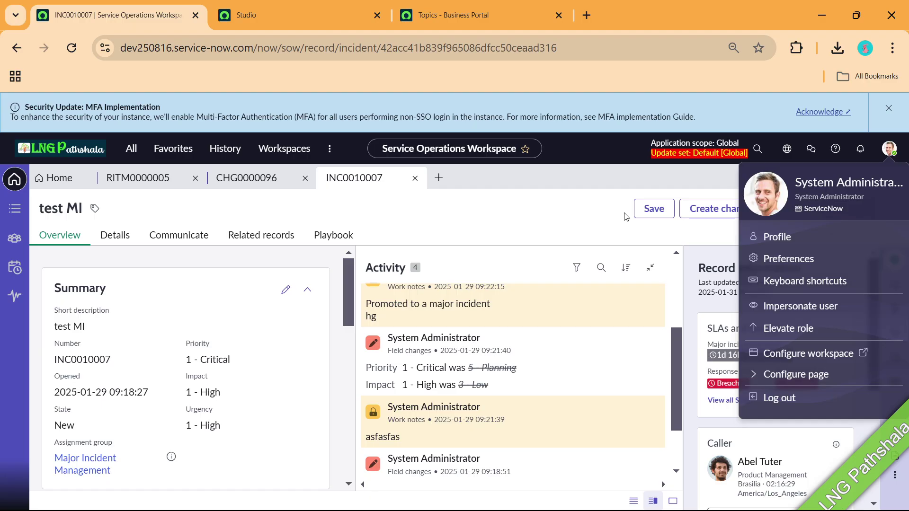
pyautogui.click(780, 290)
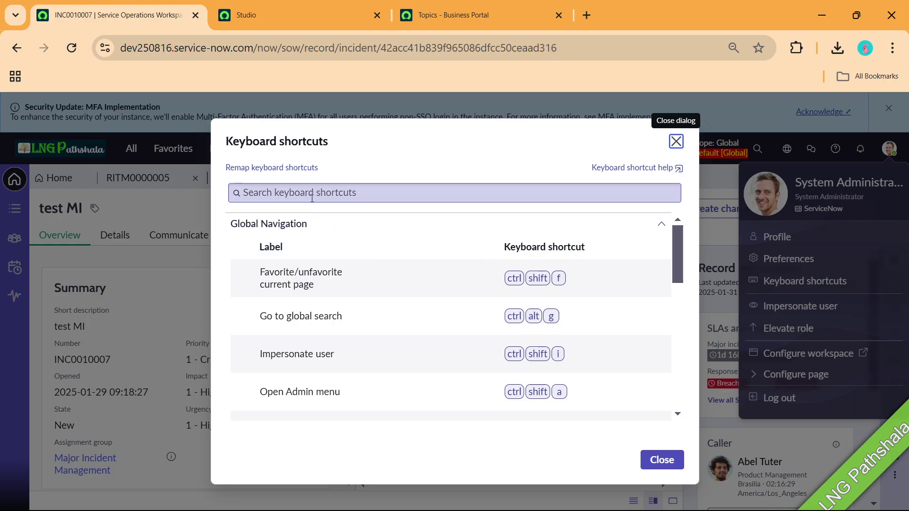
pyautogui.click(272, 168)
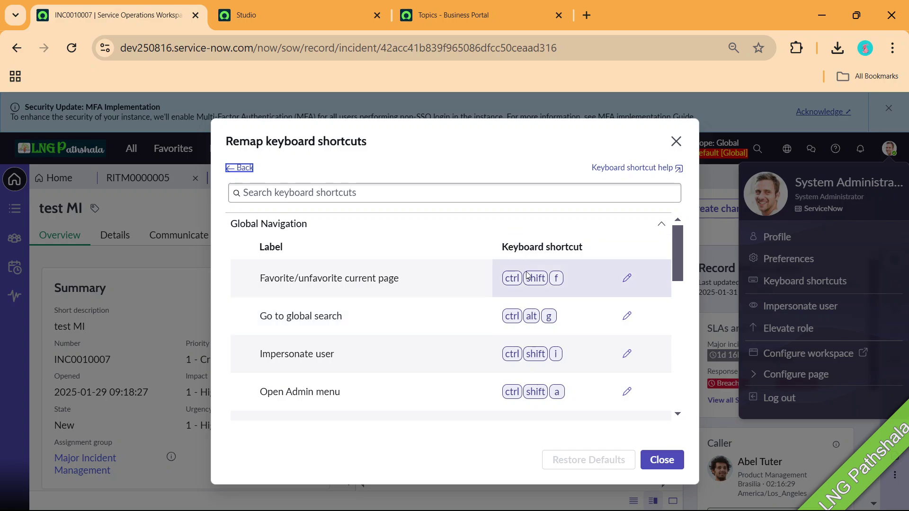
pyautogui.scroll(-7, 533, 320)
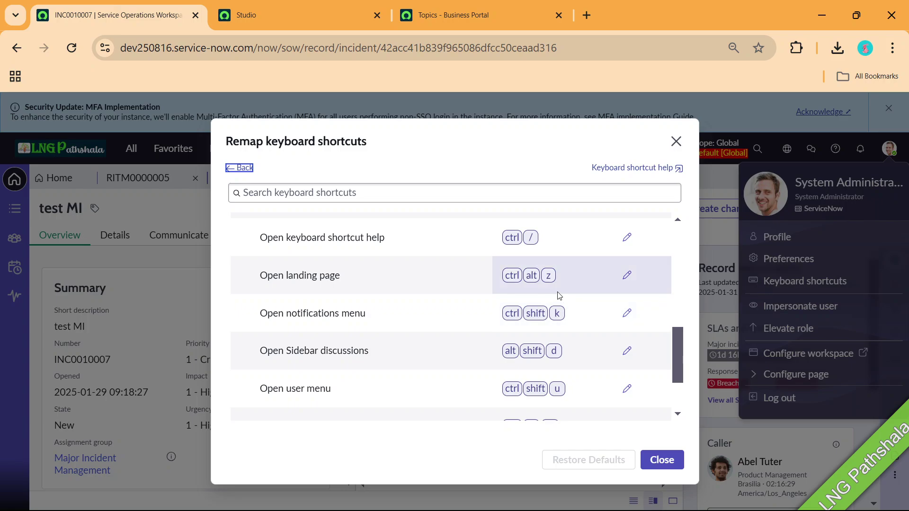
pyautogui.scroll(7, 559, 295)
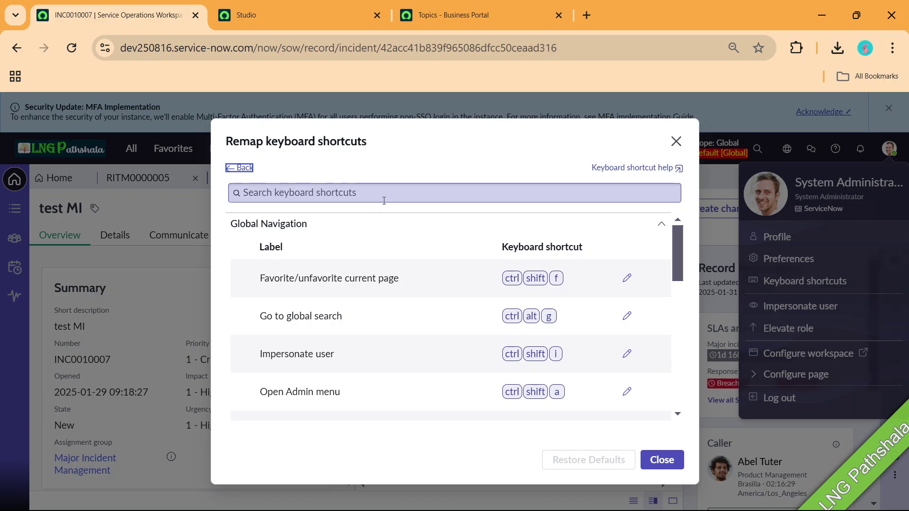
pyautogui.click(677, 141)
pyautogui.hotkey('alt', 'Tab')
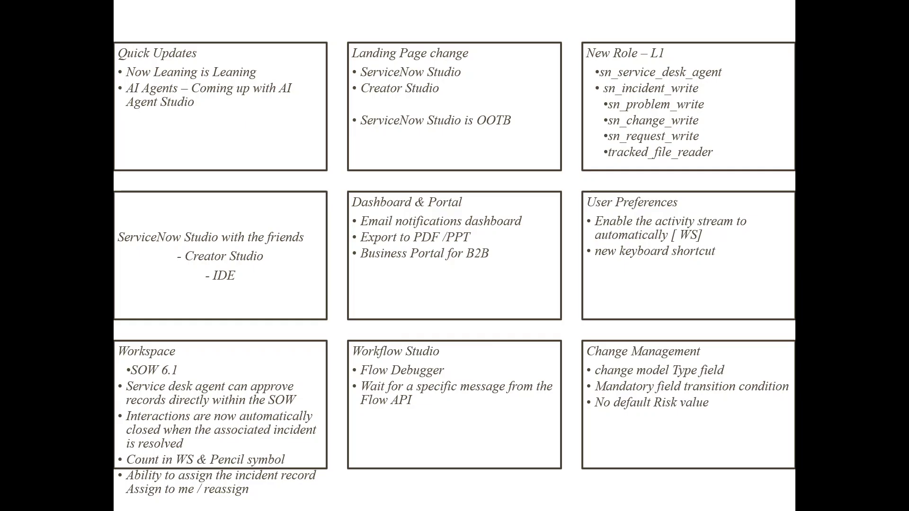
# Leave the slide show, close the profile menu, and return to incident INC0010007 'test MI'.
pyautogui.hotkey('alt', 'Tab')
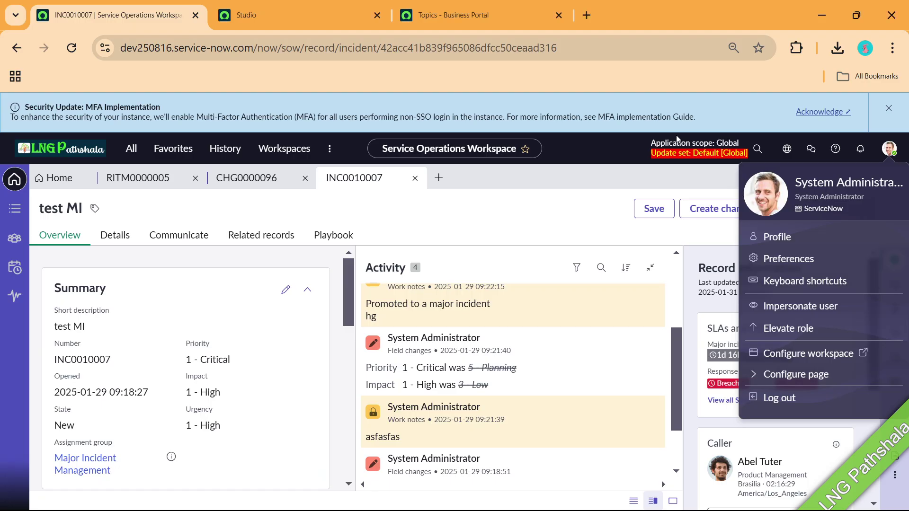
pyautogui.click(607, 183)
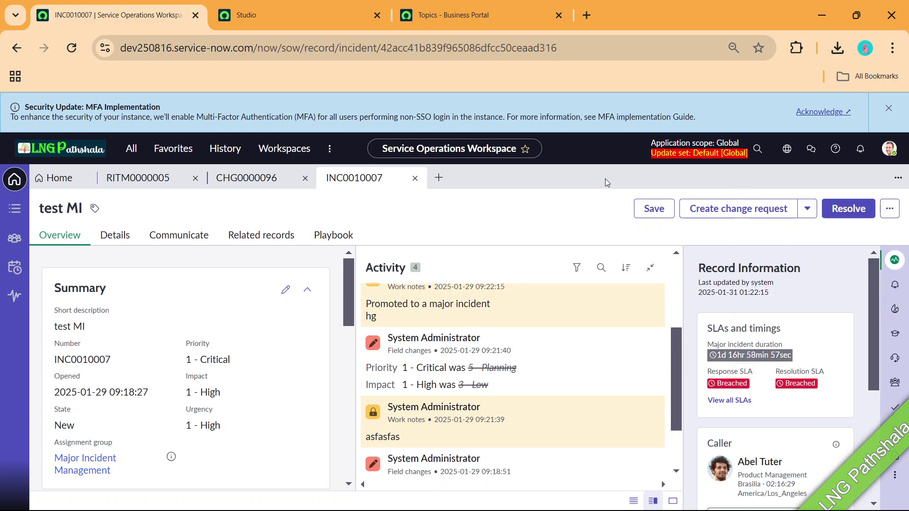
pyautogui.hotkey('alt', 'Tab')
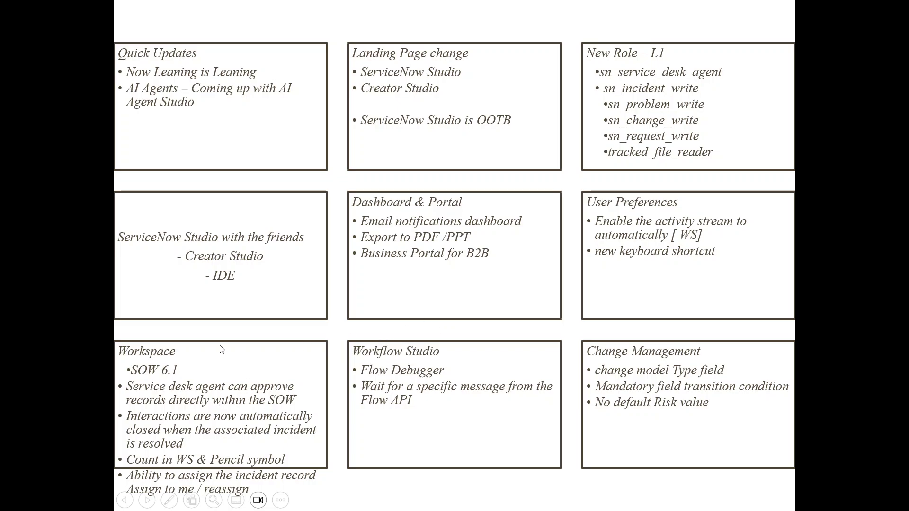
pyautogui.hotkey('alt', 'Tab')
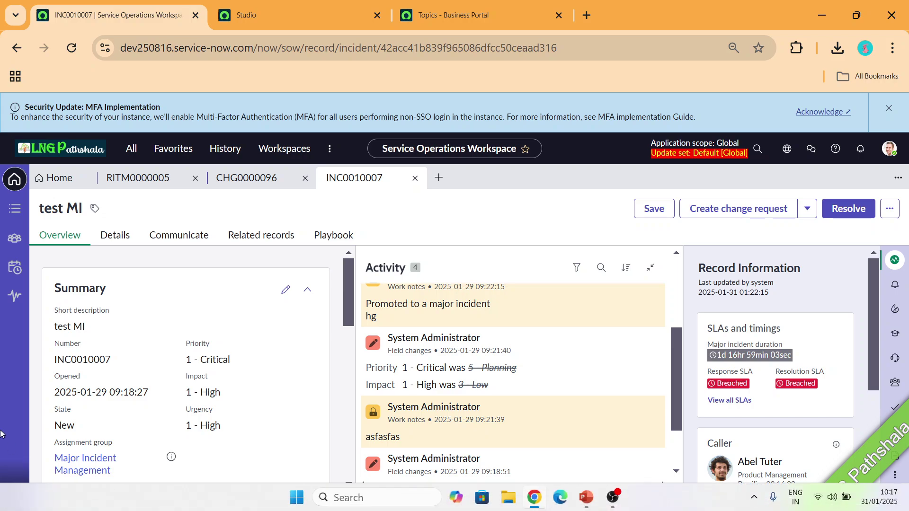
# Show the Incidents > Open list from the workspace list views.
pyautogui.click(19, 211)
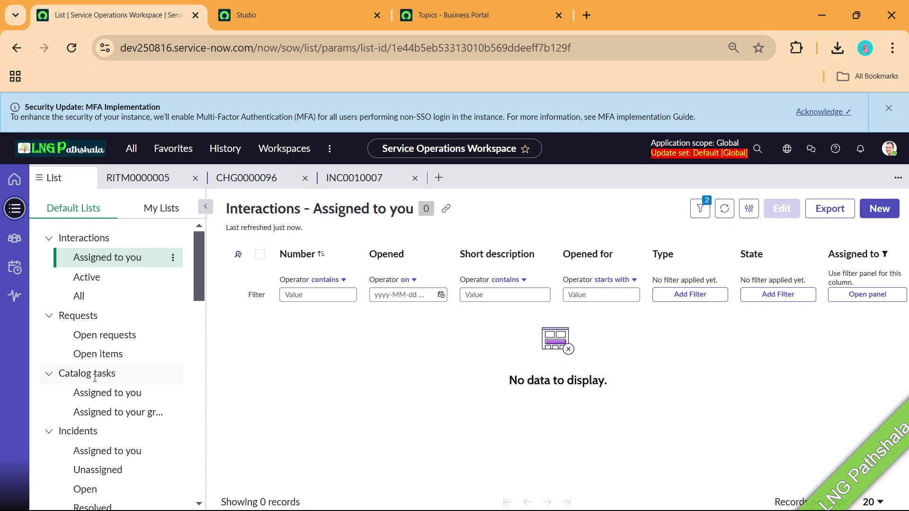
pyautogui.scroll(-2, 95, 378)
pyautogui.click(90, 413)
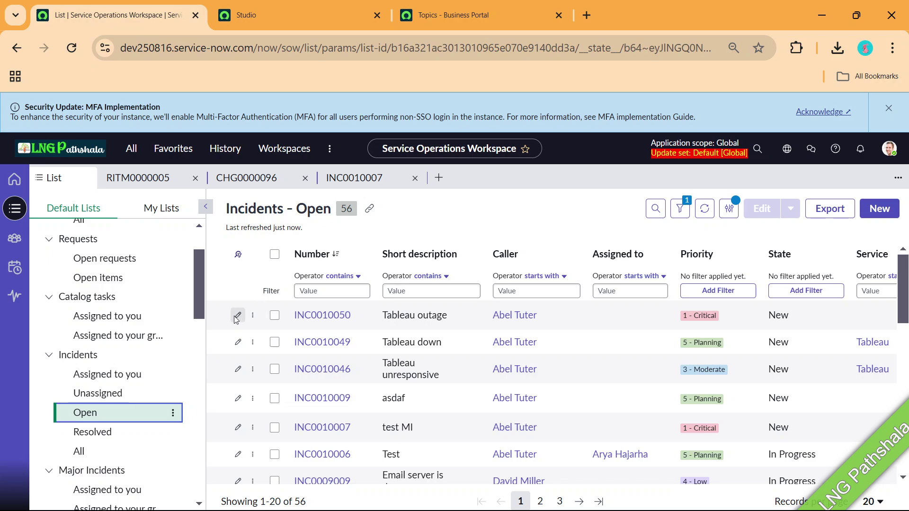
# Try the row edit and action menus, opening and closing the Tableau outage incident beside the list.
pyautogui.click(237, 316)
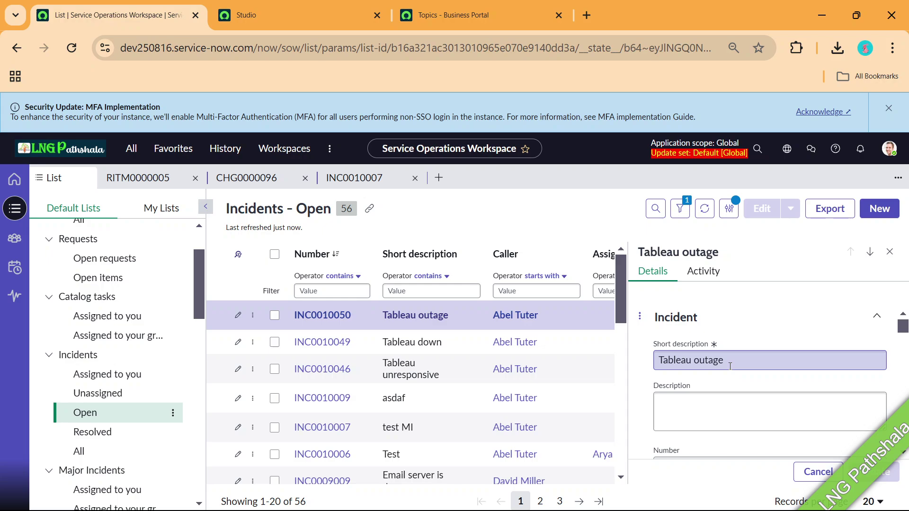
pyautogui.click(889, 251)
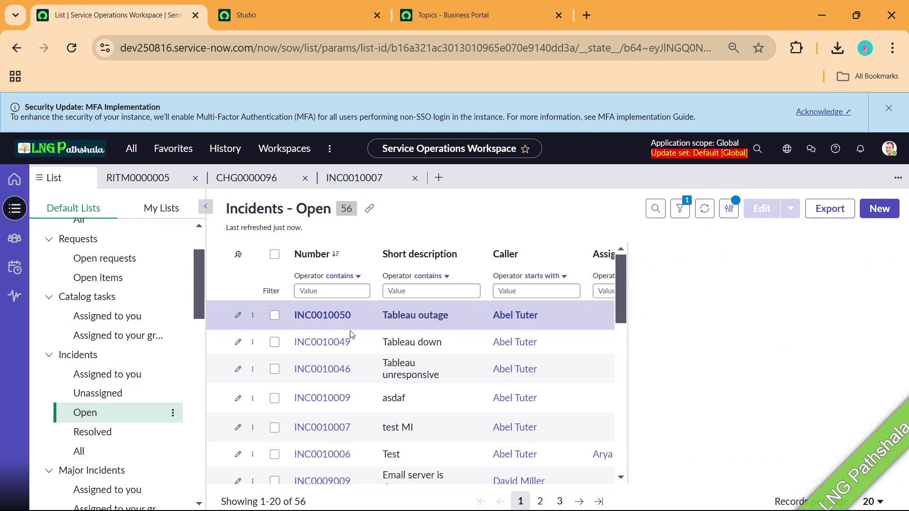
pyautogui.click(253, 315)
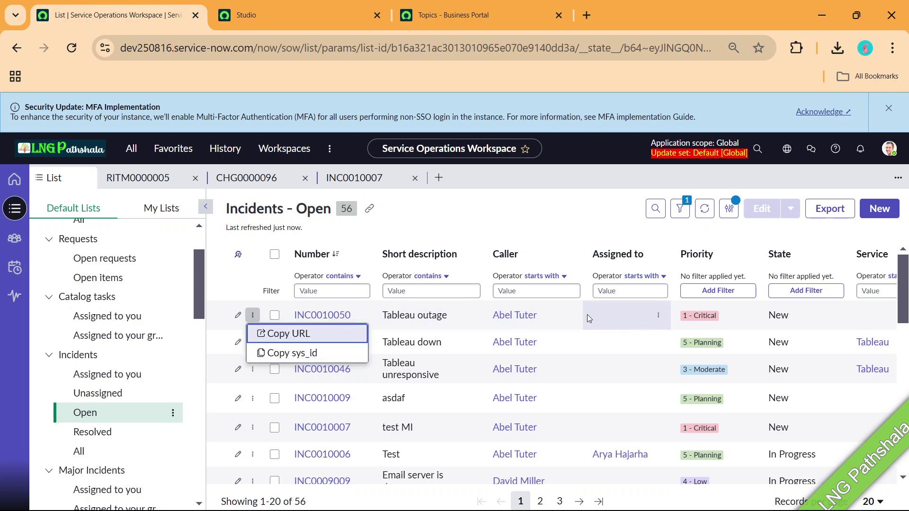
pyautogui.click(659, 316)
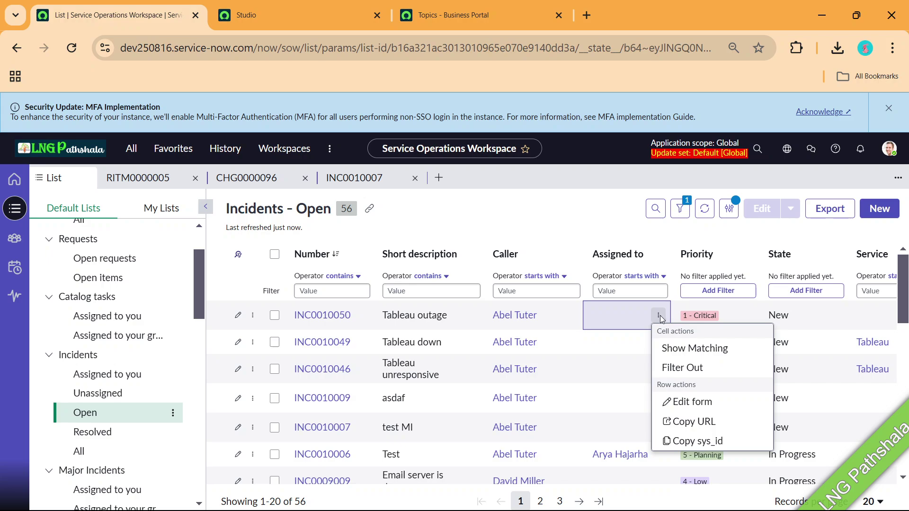
pyautogui.click(692, 402)
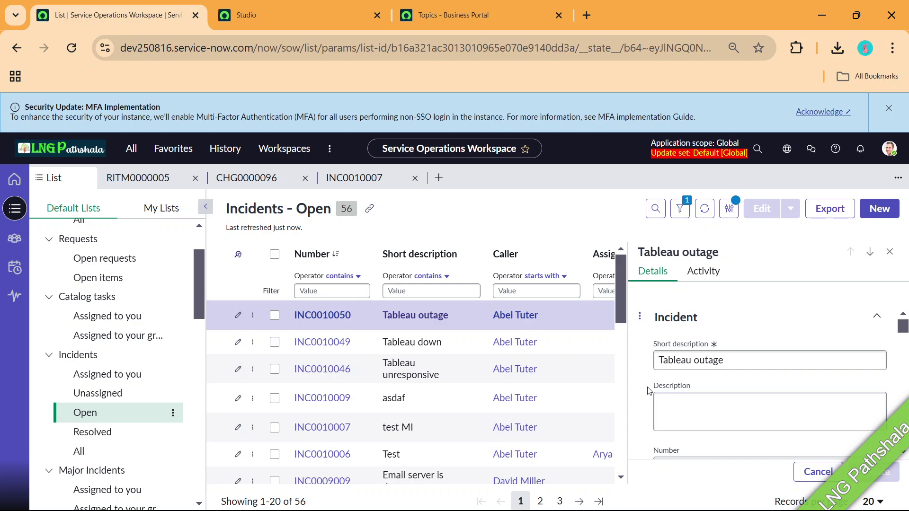
pyautogui.click(889, 252)
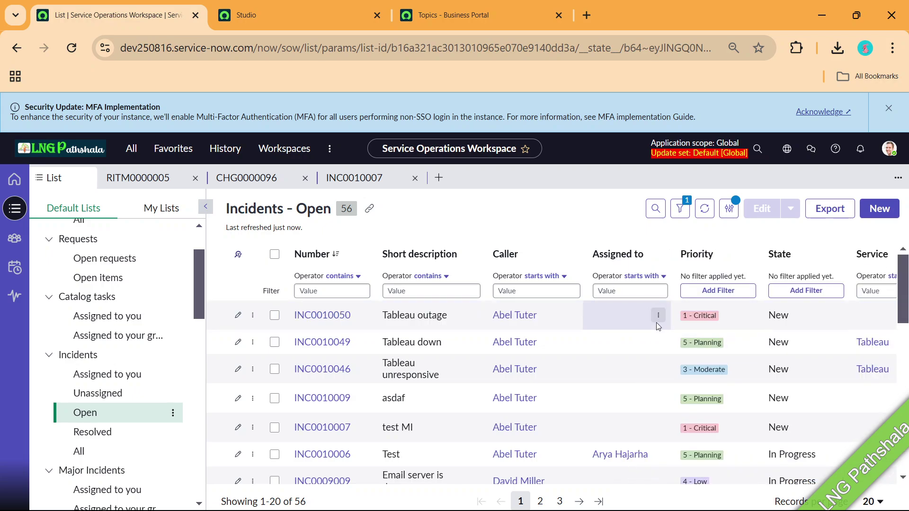
# Check the Assigned to cell actions and tab-closing options, then dismiss them.
pyautogui.click(658, 316)
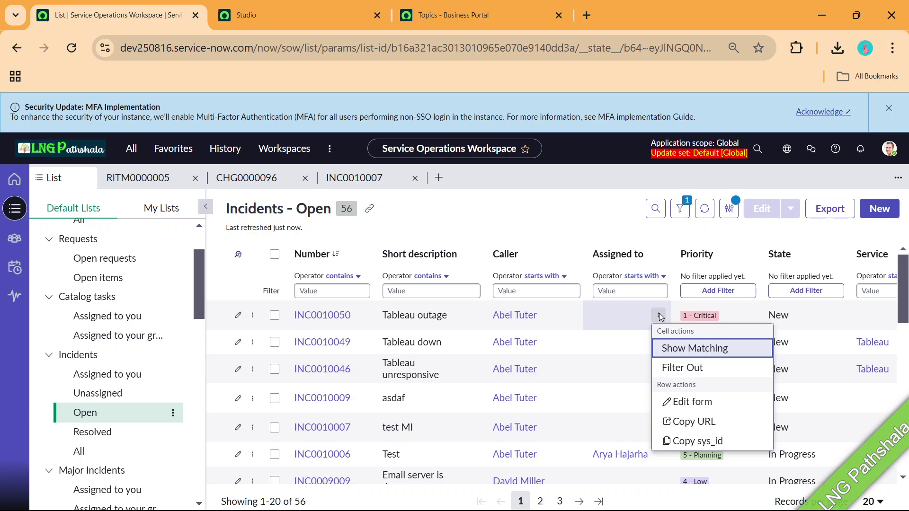
pyautogui.click(898, 178)
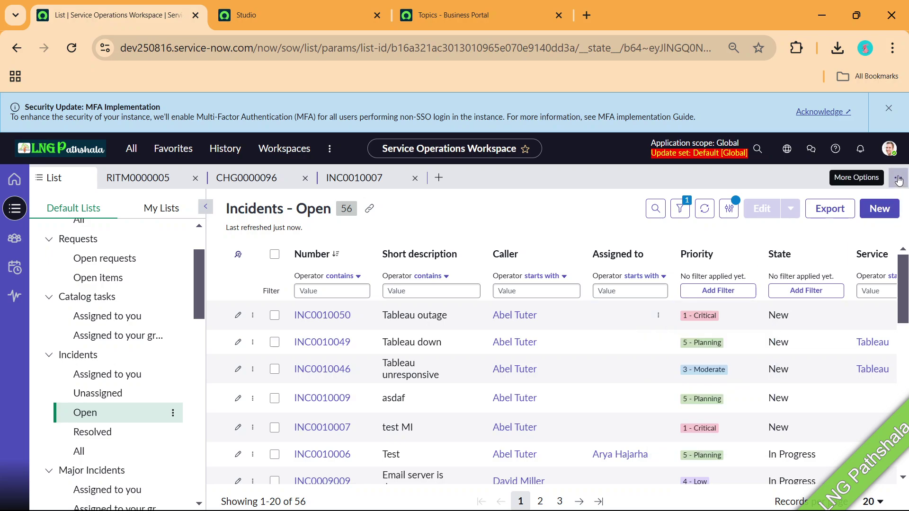
pyautogui.click(898, 179)
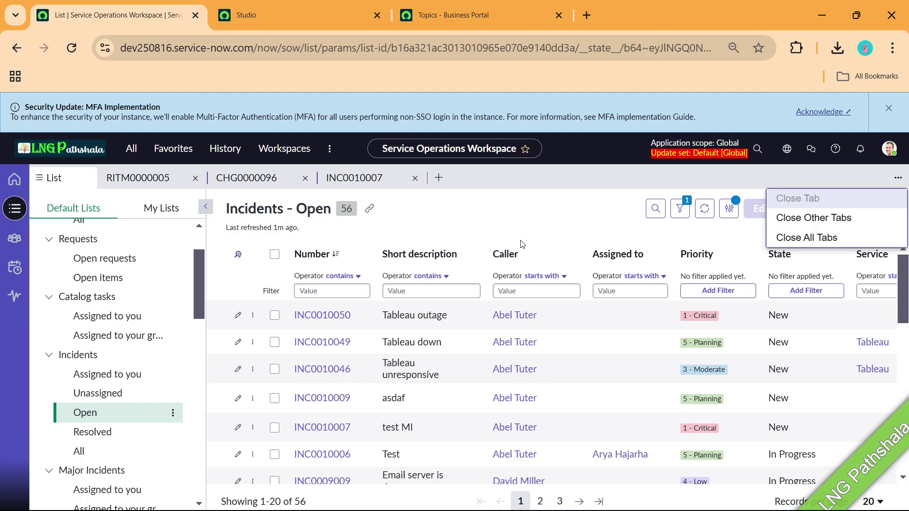
pyautogui.hotkey('alt', 'Tab')
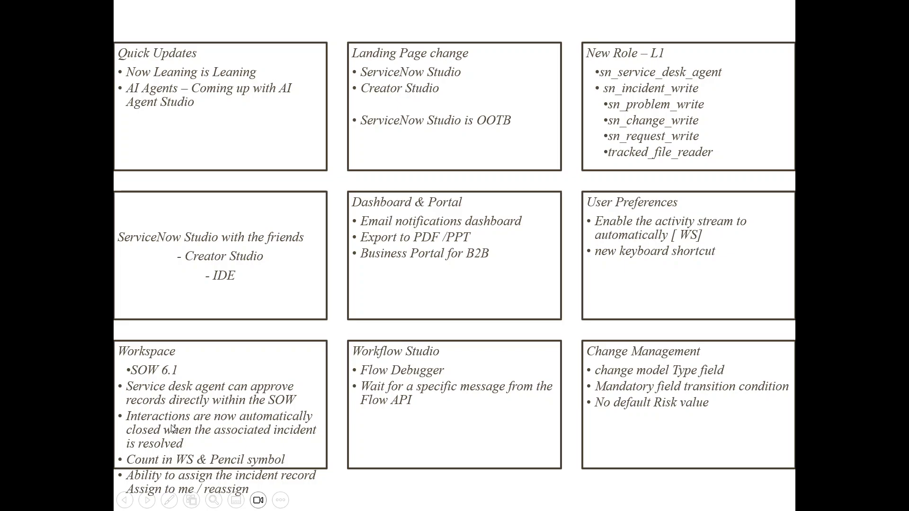
pyautogui.hotkey('alt', 'Tab')
pyautogui.press('Escape')
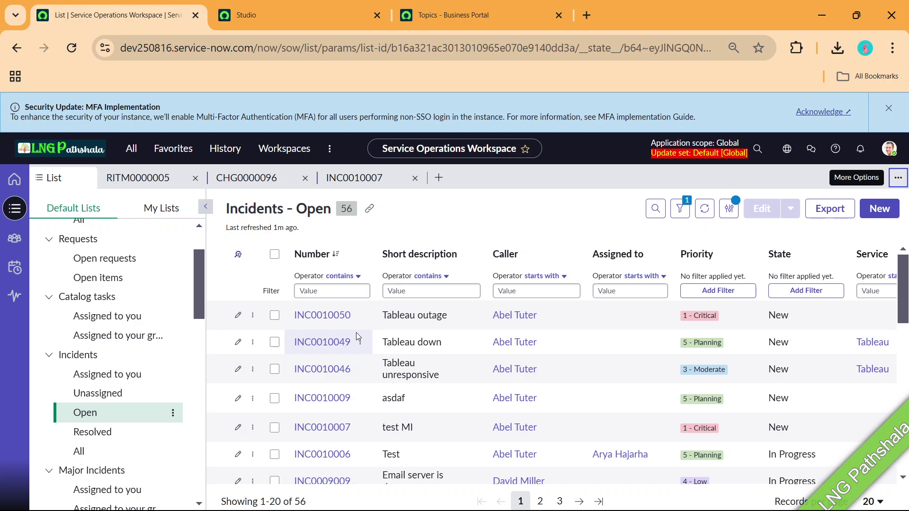
# Open active interaction IMS0000003 and create incident INC0010016 from it.
pyautogui.scroll(2, 171, 238)
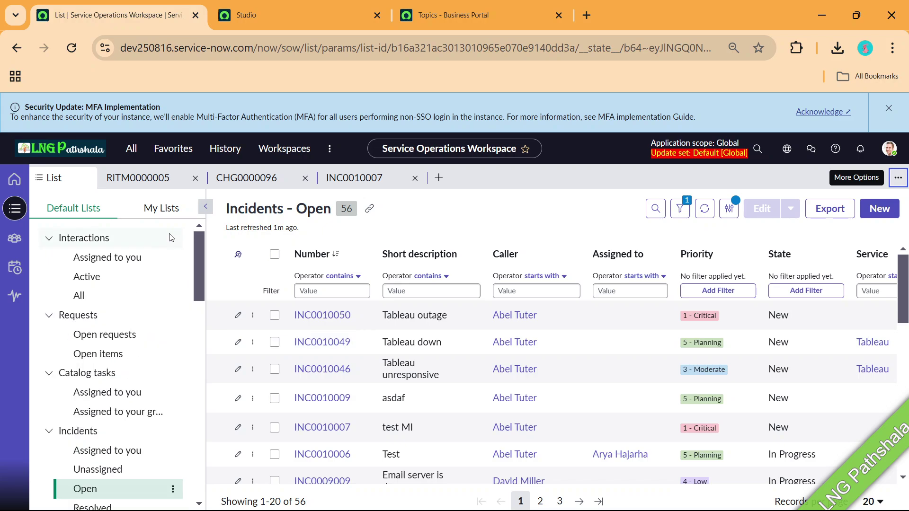
pyautogui.click(91, 277)
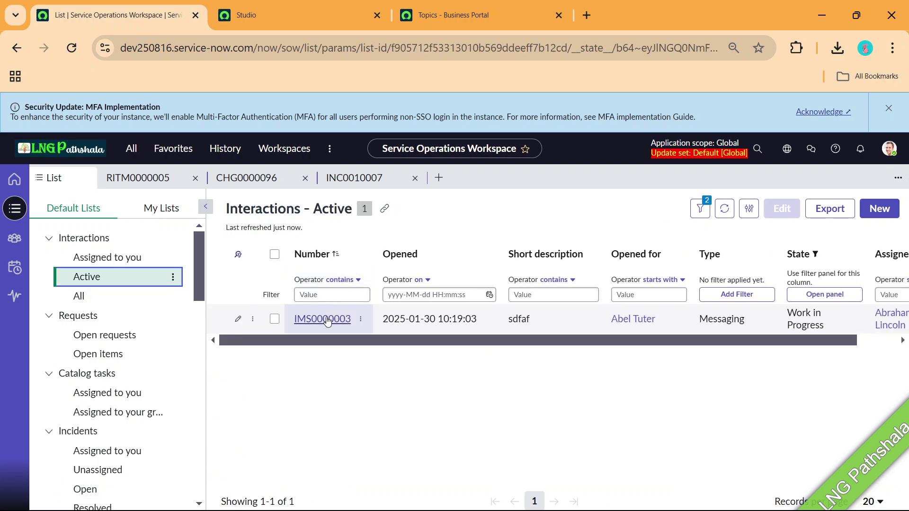
pyautogui.click(328, 322)
pyautogui.click(327, 320)
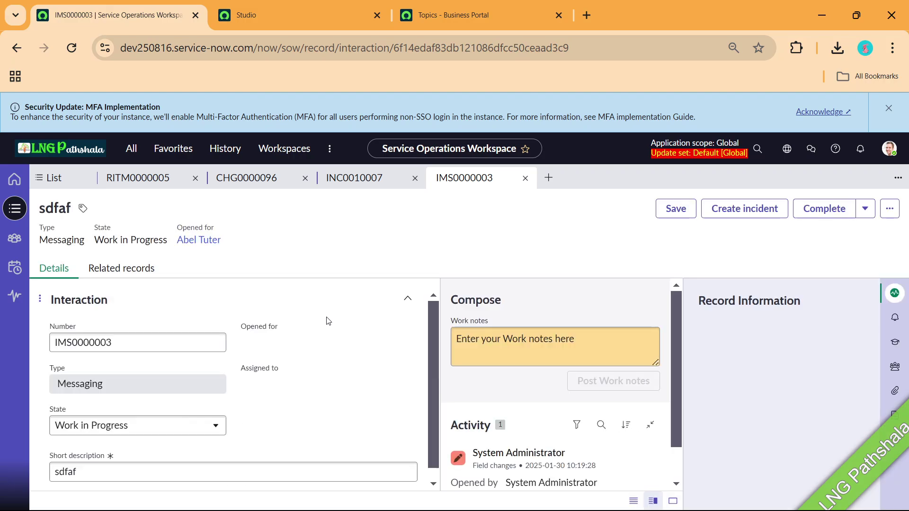
pyautogui.click(758, 212)
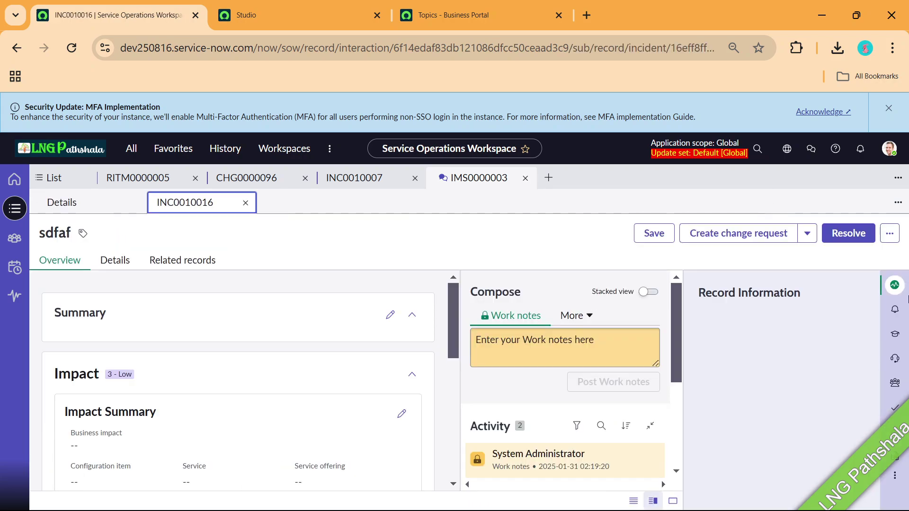
# Try resolving INC0010016 as Known error with notes 'vdssdf', then dismiss the article warning.
pyautogui.click(852, 233)
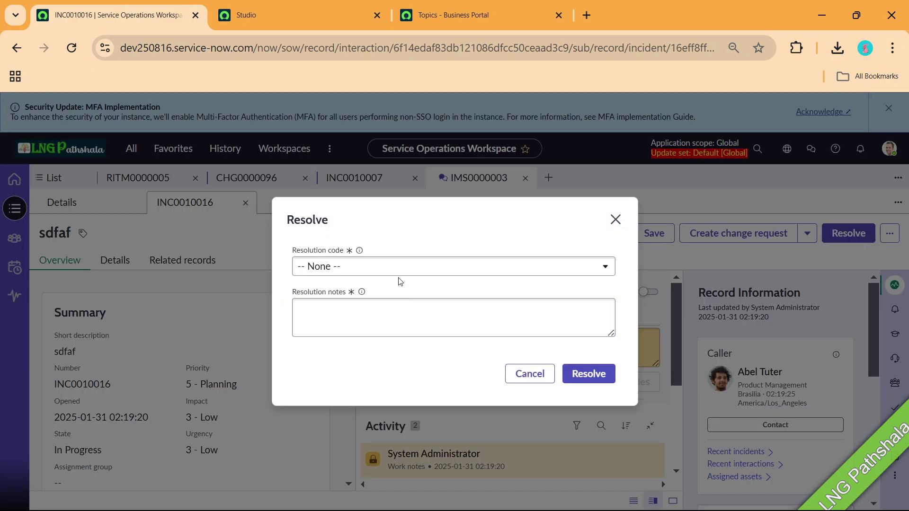
pyautogui.click(387, 268)
pyautogui.click(350, 325)
pyautogui.click(351, 318)
pyautogui.write('vdssdf')
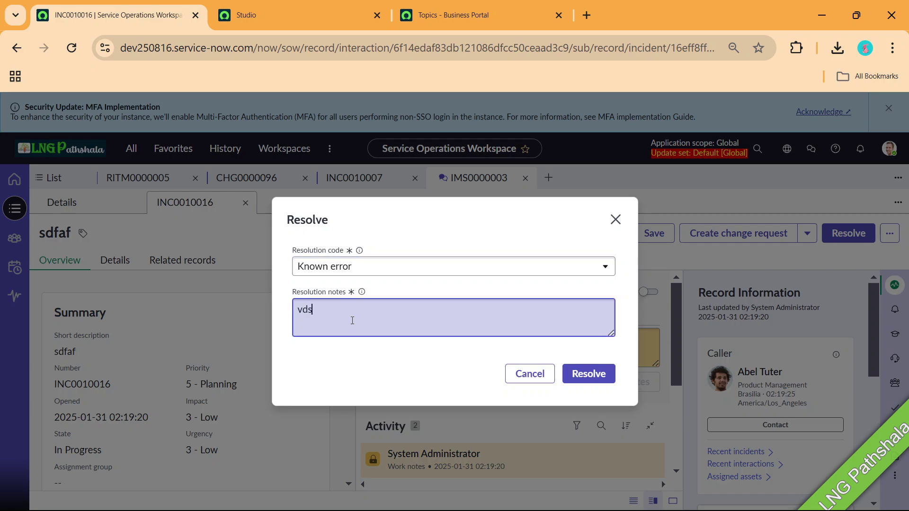
pyautogui.click(595, 374)
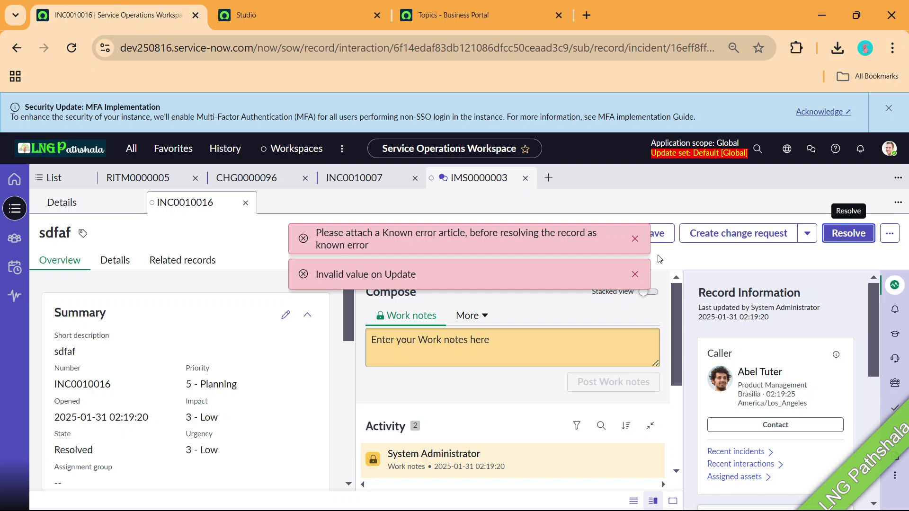
pyautogui.click(635, 238)
# Resolve the incident with code No resolution provided, adding 'xz' to the resolution notes.
pyautogui.click(847, 233)
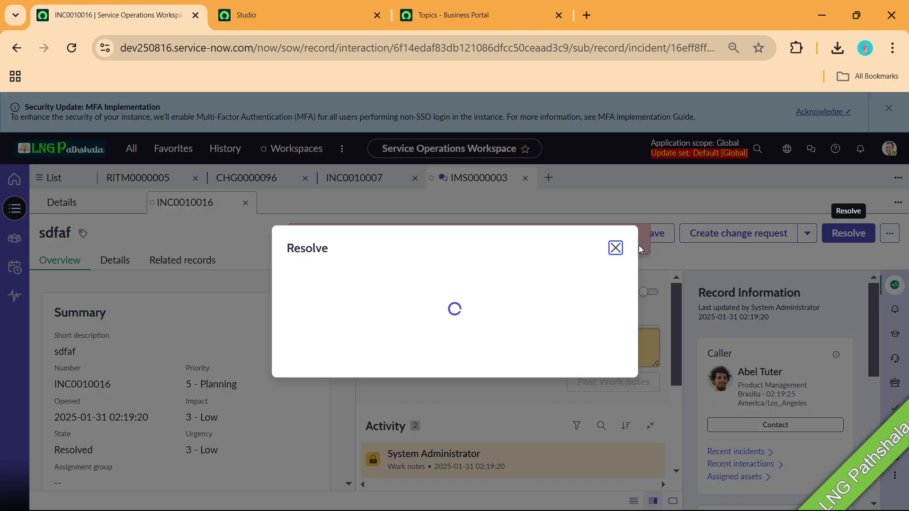
pyautogui.click(382, 265)
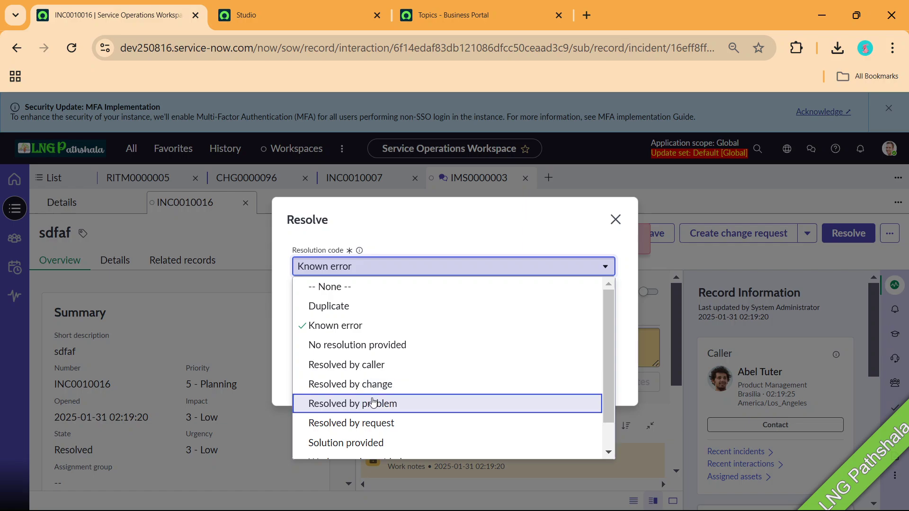
pyautogui.click(372, 307)
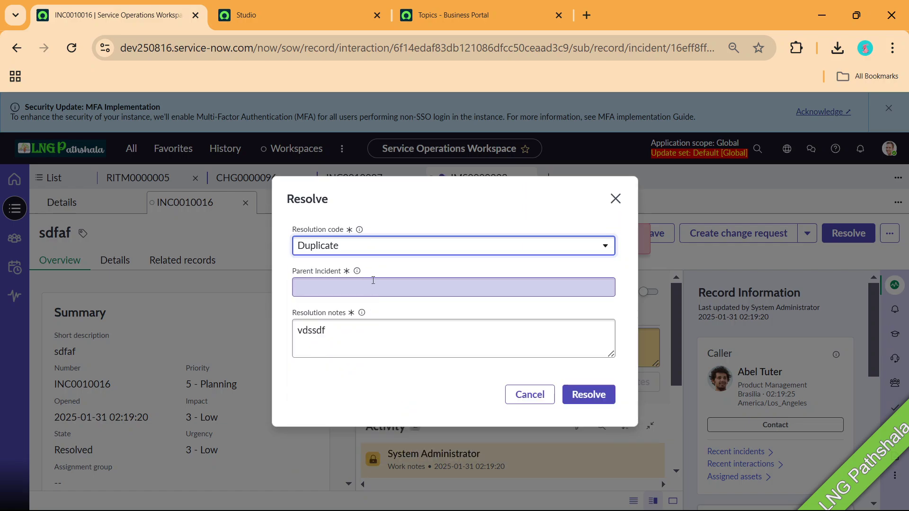
pyautogui.click(374, 247)
pyautogui.click(362, 324)
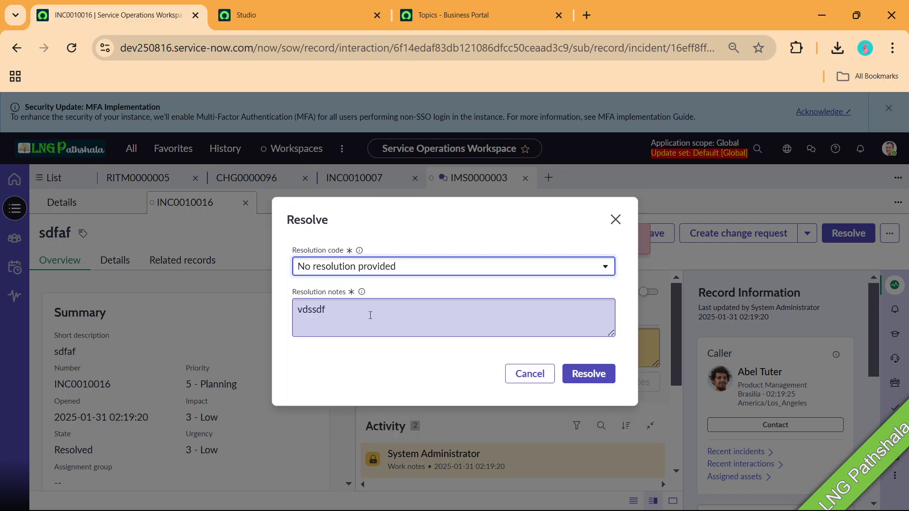
pyautogui.click(372, 314)
pyautogui.write('xz')
pyautogui.click(585, 376)
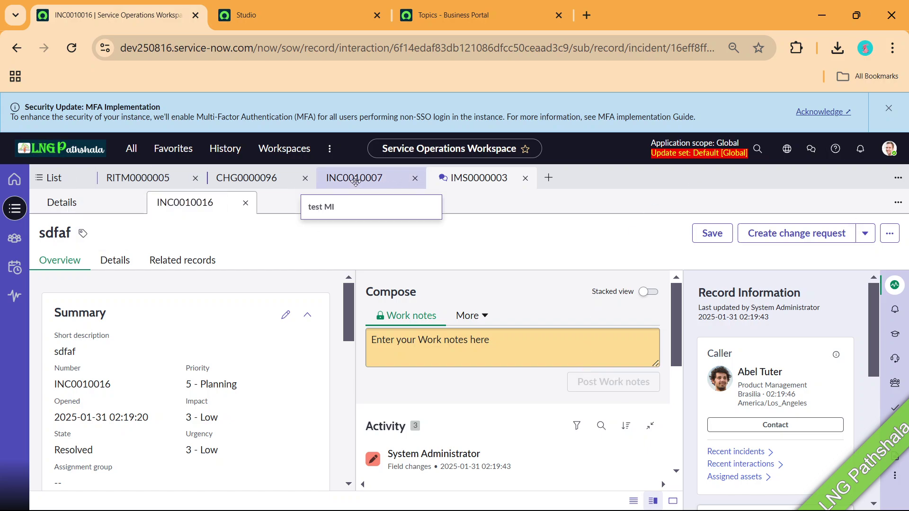
pyautogui.click(472, 181)
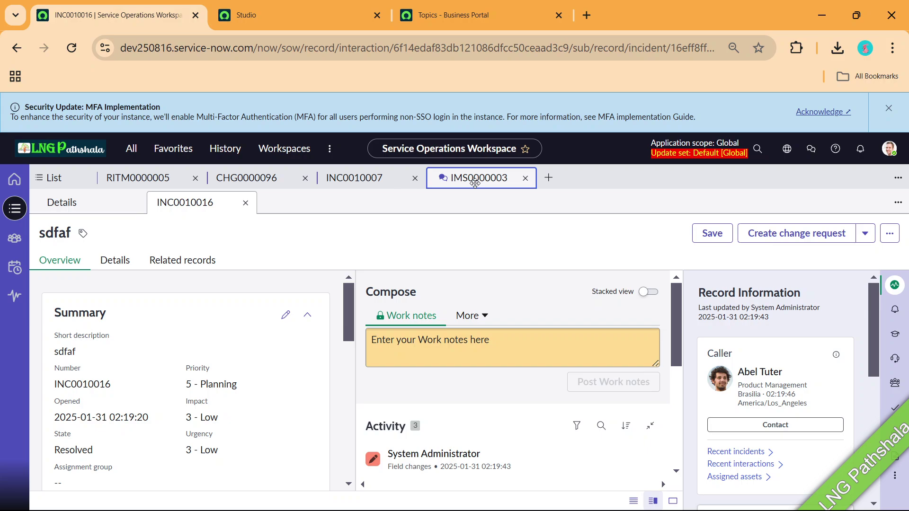
pyautogui.click(98, 199)
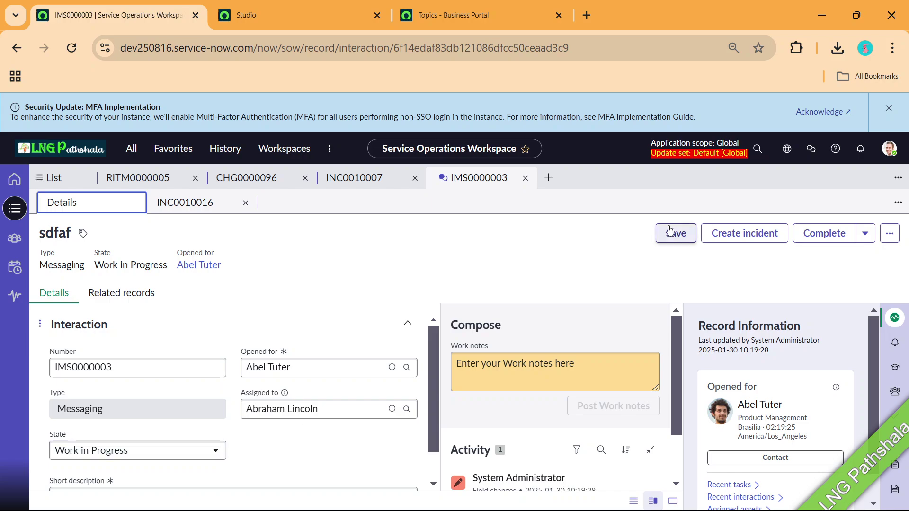
pyautogui.click(888, 234)
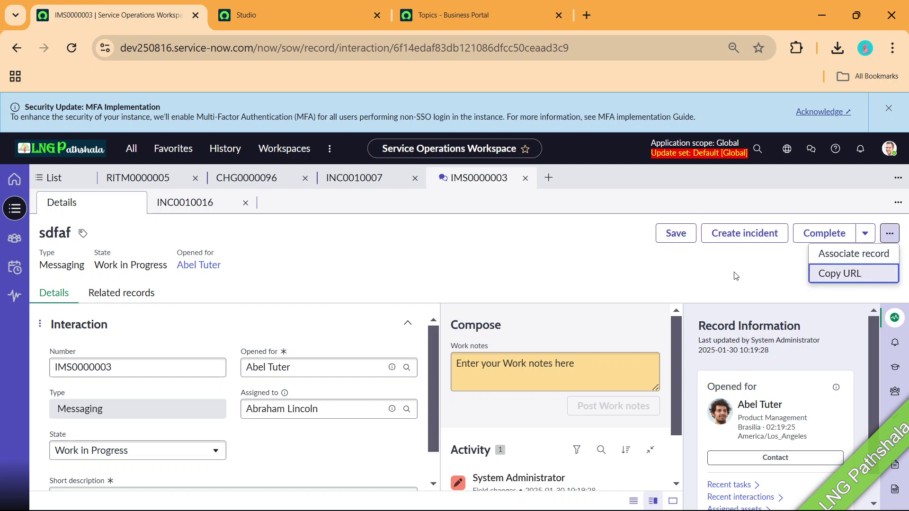
pyautogui.click(78, 53)
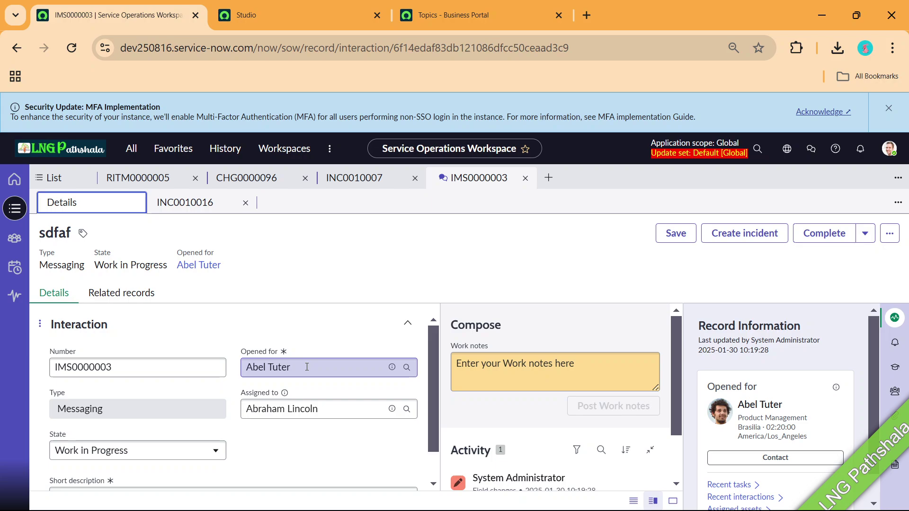
pyautogui.hotkey('alt', 'Tab')
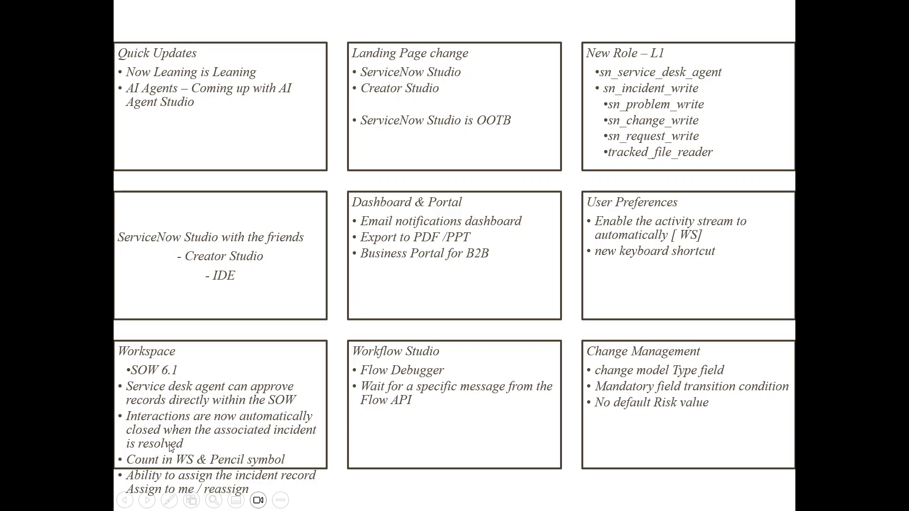
pyautogui.hotkey('alt', 'Tab')
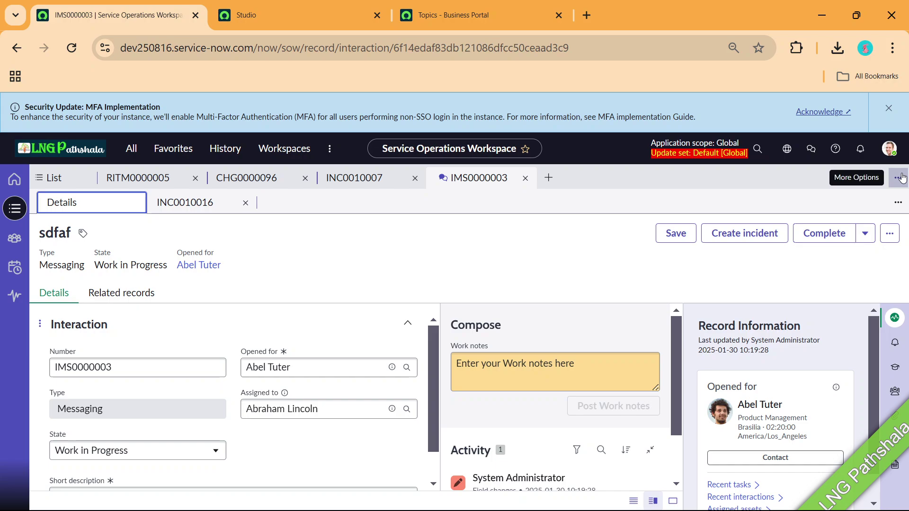
# From the List view's Default Lists, show the Changes – Open list of 91 change records.
pyautogui.click(63, 178)
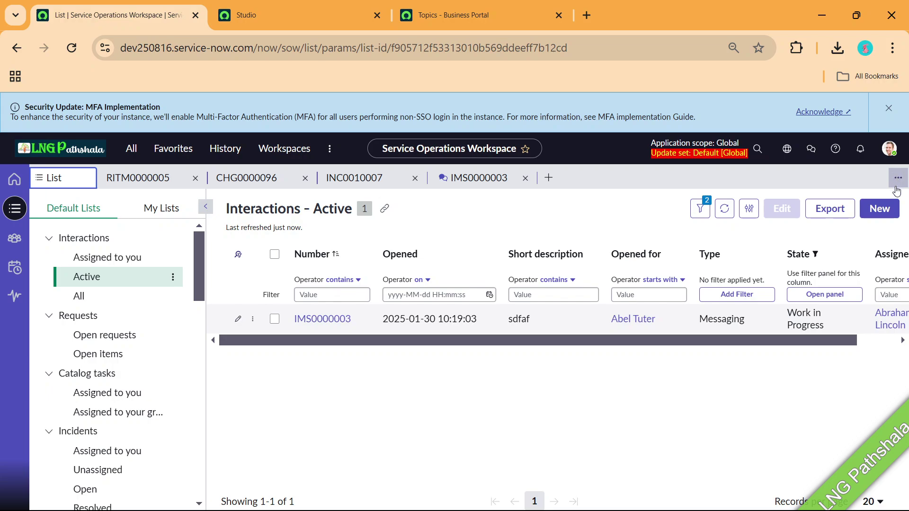
pyautogui.moveTo(251, 183)
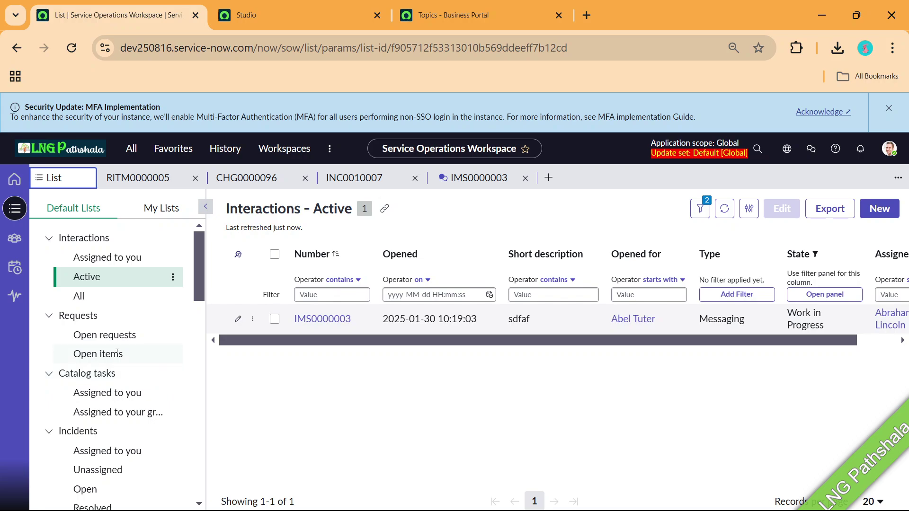
pyautogui.scroll(-3, 117, 354)
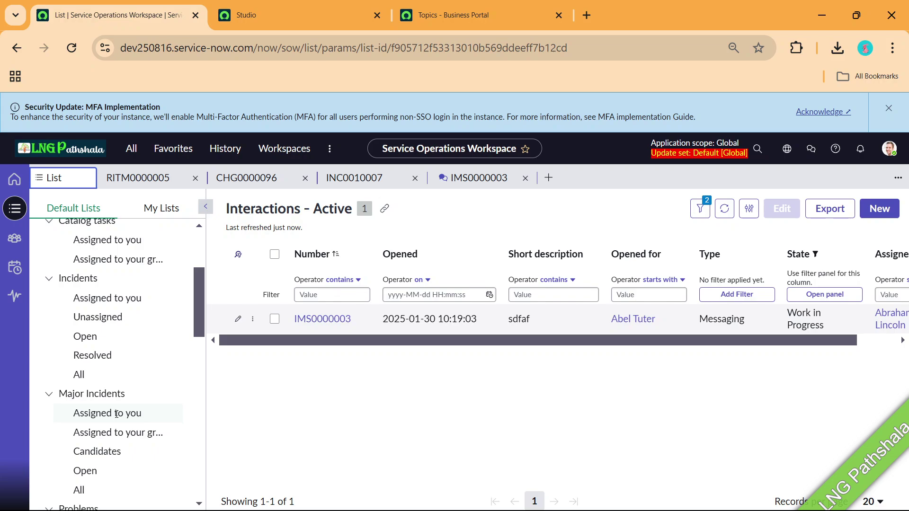
pyautogui.scroll(-3, 118, 346)
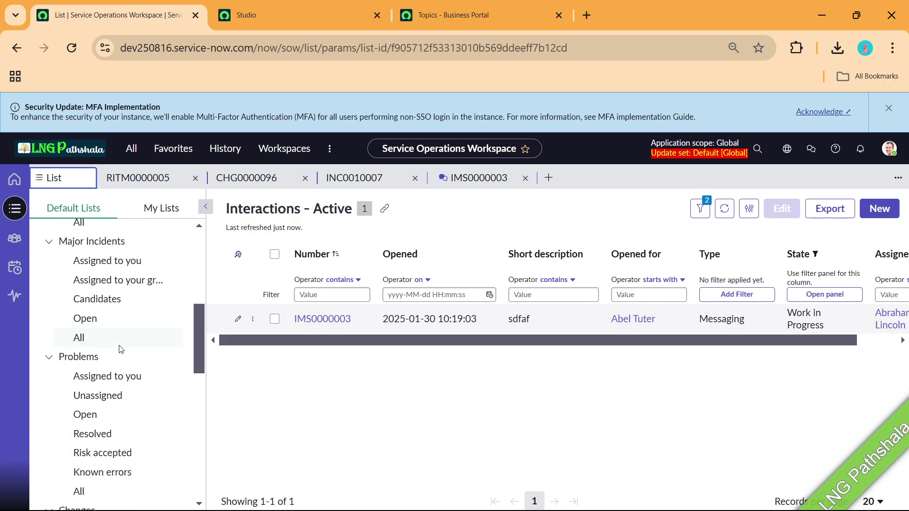
pyautogui.scroll(-3, 121, 360)
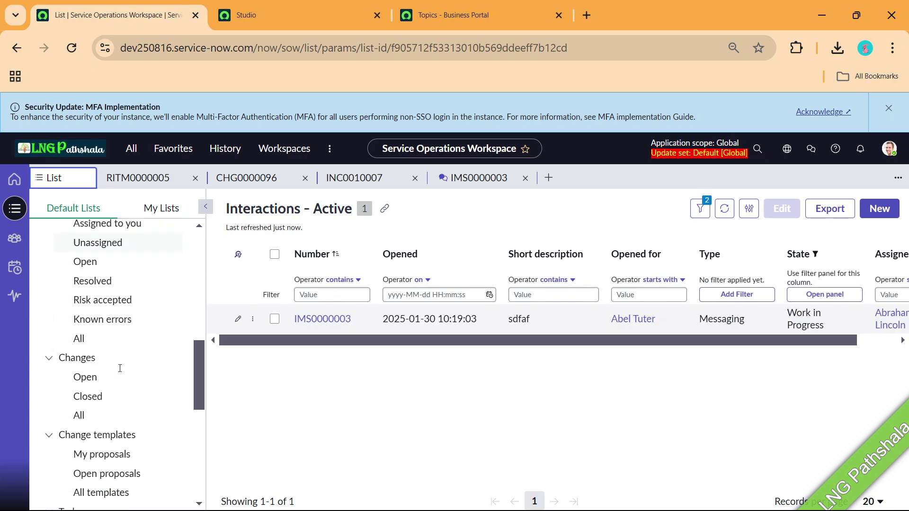
pyautogui.click(82, 377)
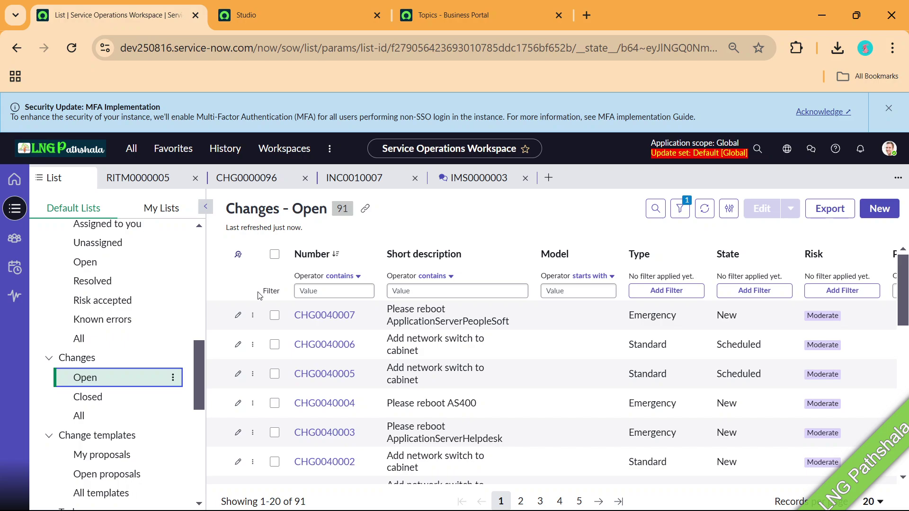
pyautogui.scroll(-6, 514, 407)
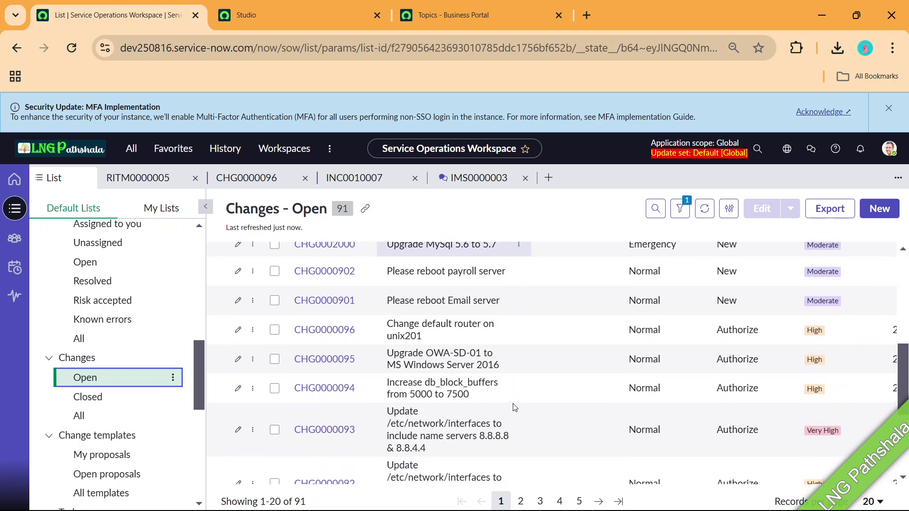
# Open change CHG0000094's Approvers related records and its first Requested approval.
pyautogui.click(328, 389)
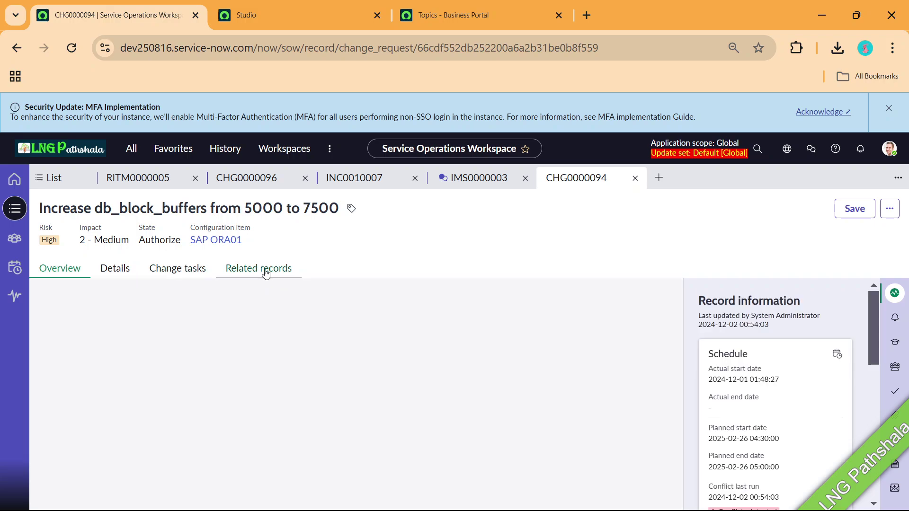
pyautogui.click(266, 273)
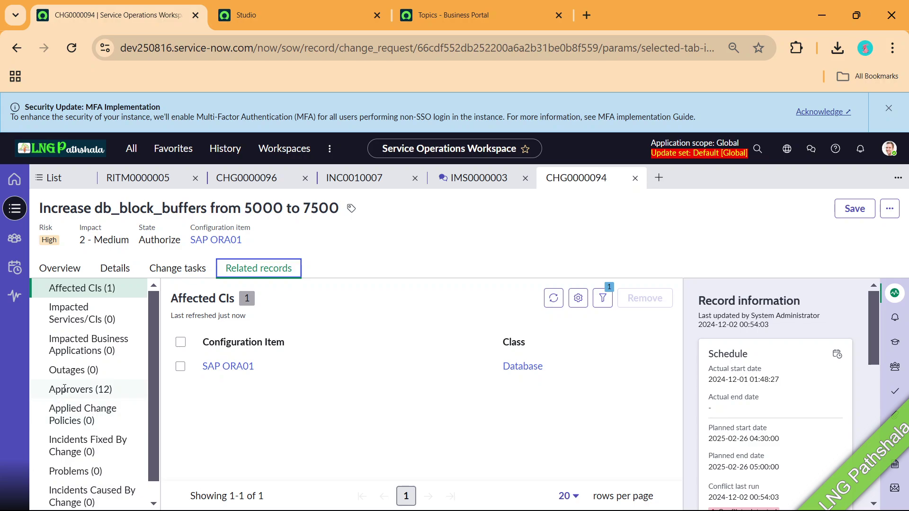
pyautogui.click(64, 389)
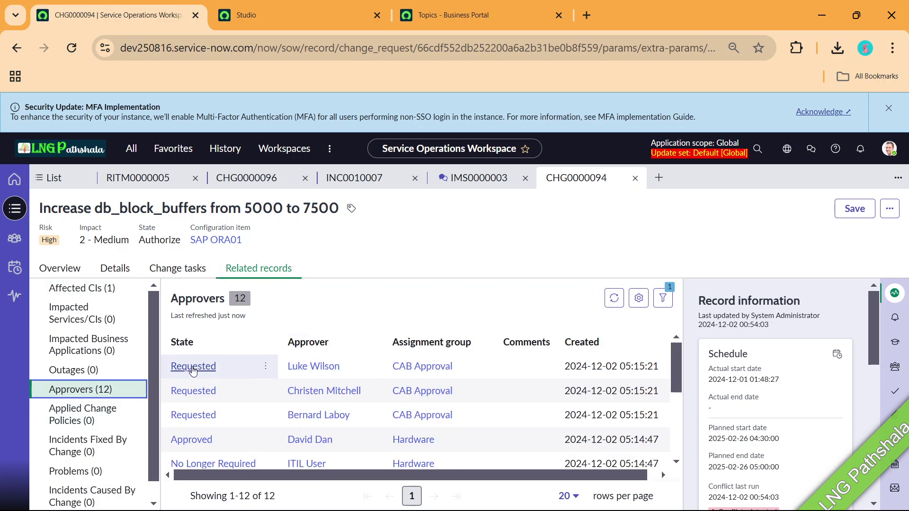
pyautogui.click(194, 367)
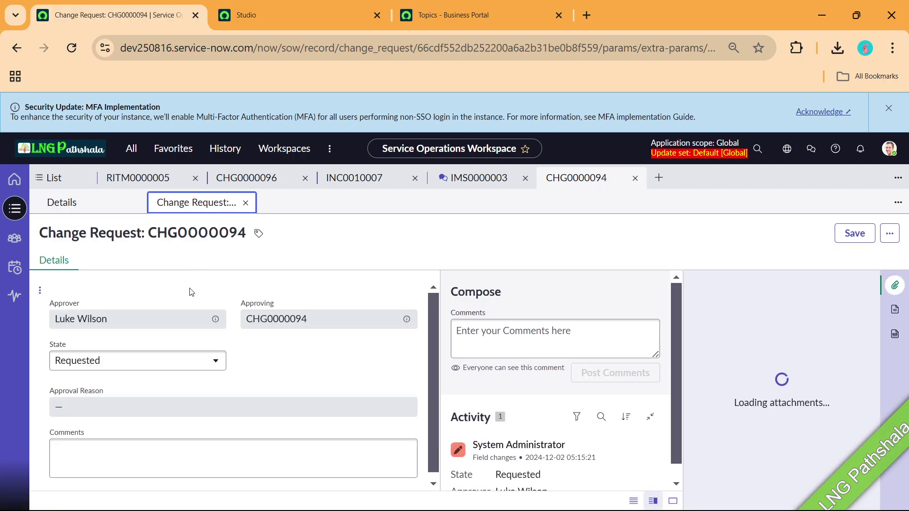
# Set the approval State to Approved and save it.
pyautogui.click(176, 377)
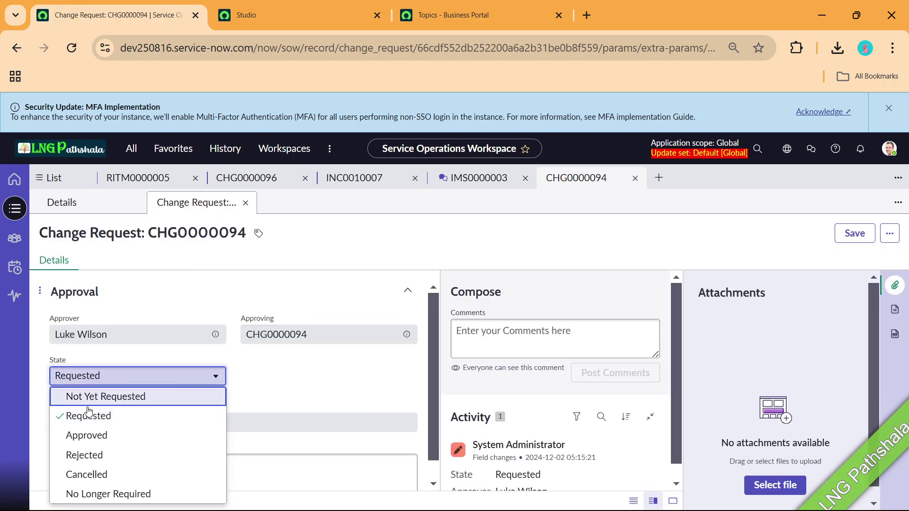
pyautogui.click(83, 437)
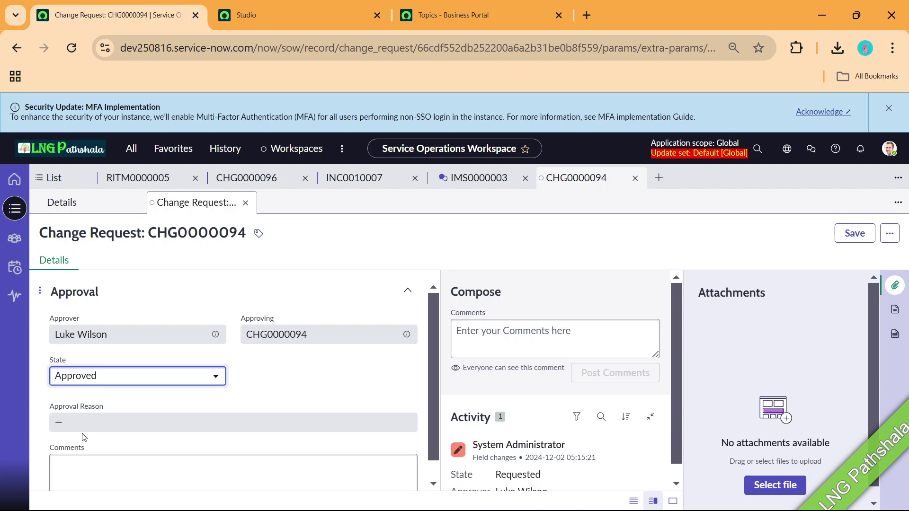
pyautogui.click(850, 235)
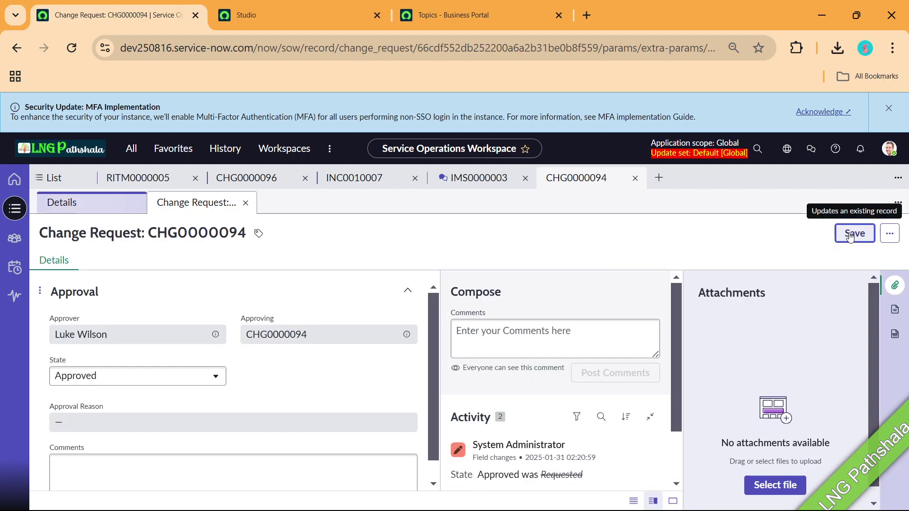
pyautogui.hotkey('alt', 'Tab')
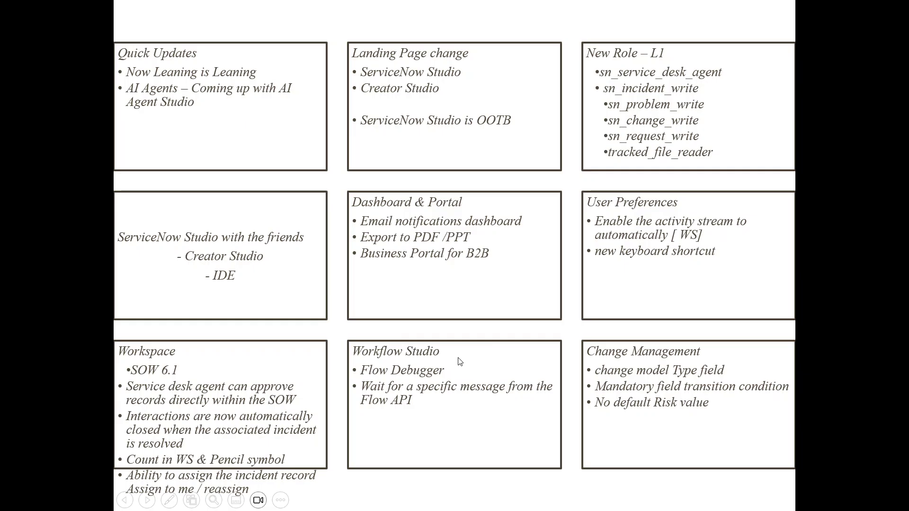
pyautogui.hotkey('alt', 'Tab')
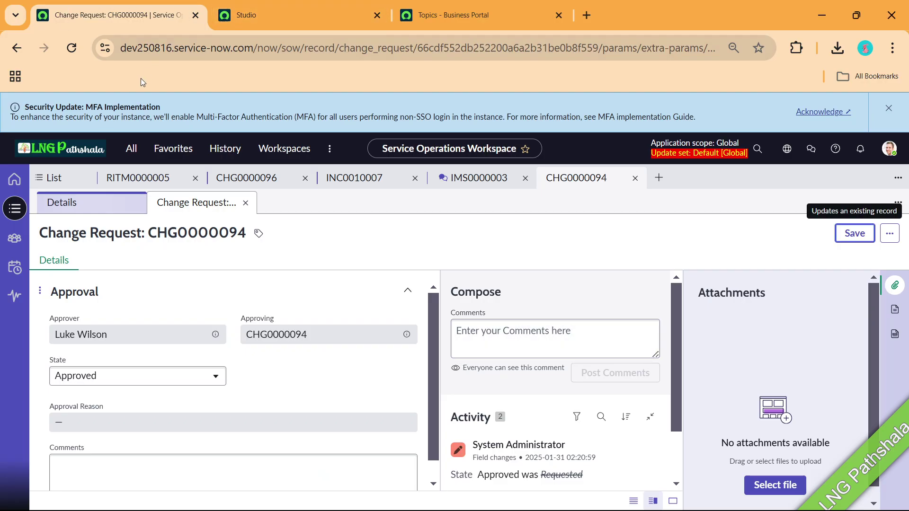
# Filter the All navigator for 'workflow s' and launch Workflow Studio under Process Automation.
pyautogui.click(131, 149)
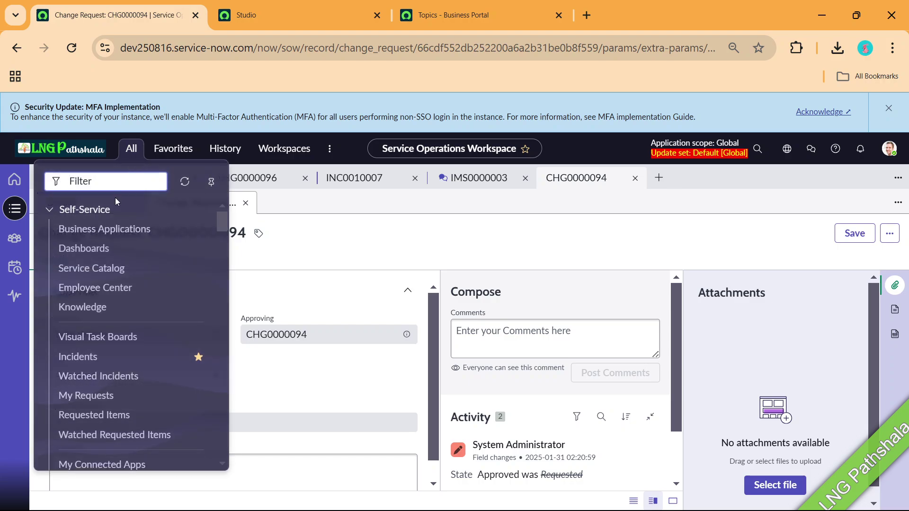
pyautogui.write('work')
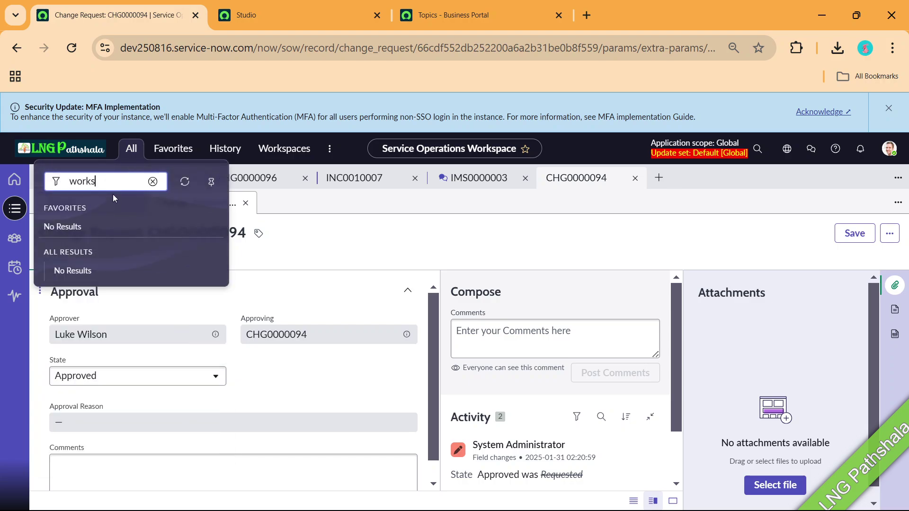
pyautogui.write('flow s')
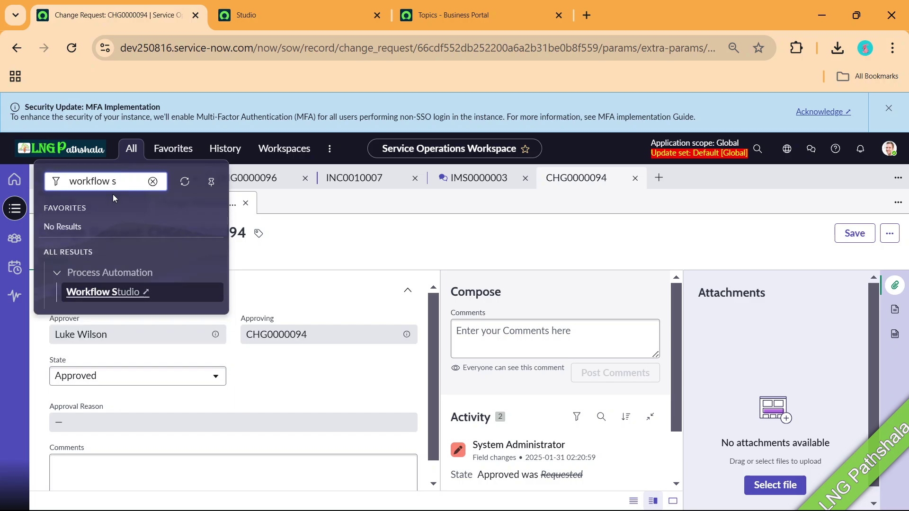
pyautogui.click(110, 292)
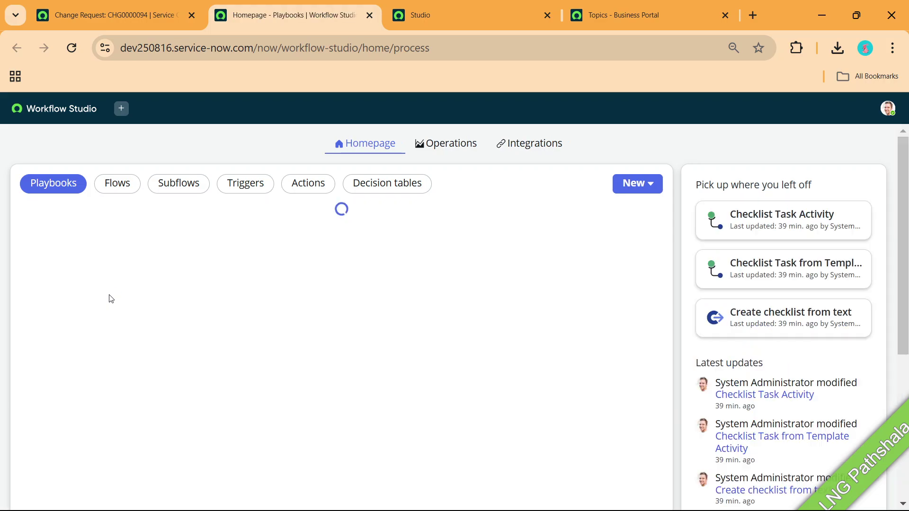
# Debug the Application Intake Request Flow with Request Record REQ0000001, then return to the slides.
pyautogui.click(114, 183)
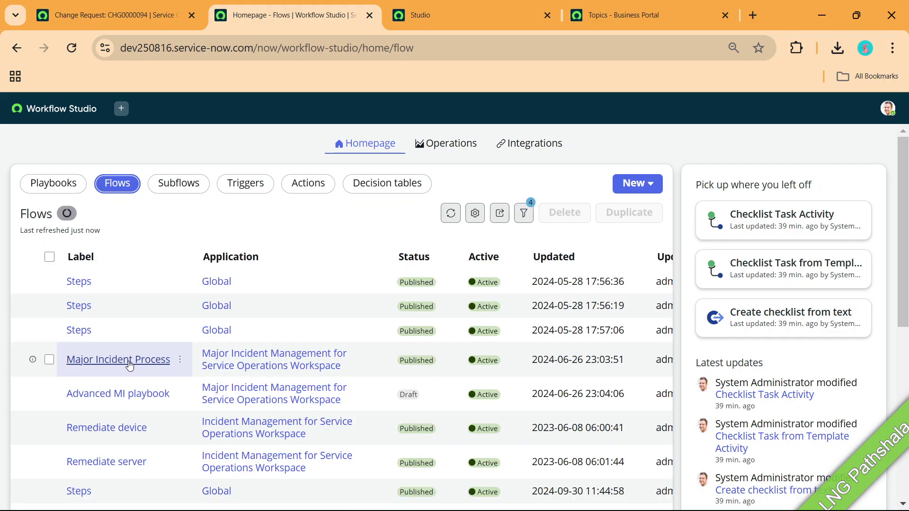
pyautogui.click(125, 351)
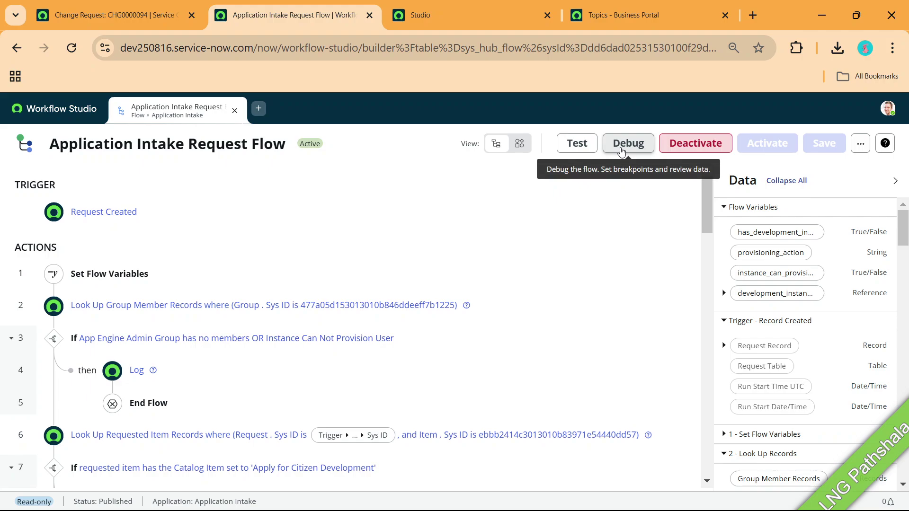
pyautogui.click(622, 152)
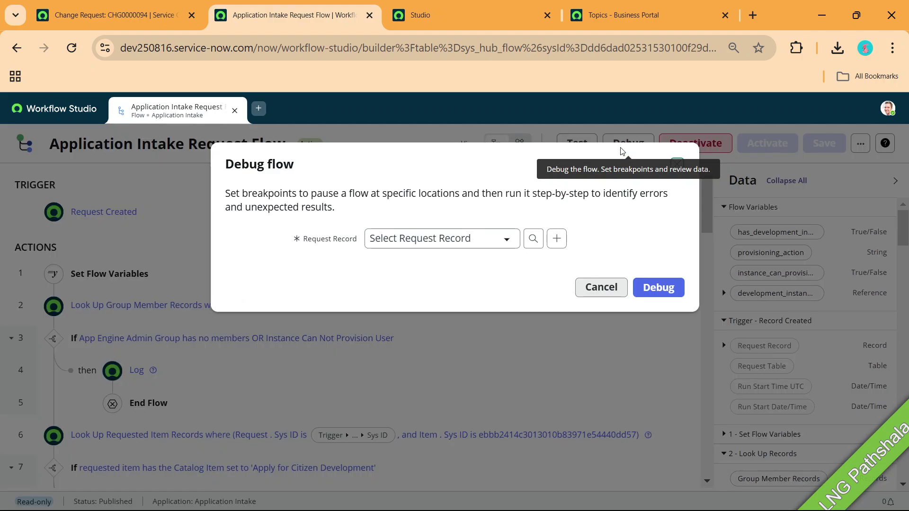
pyautogui.click(478, 236)
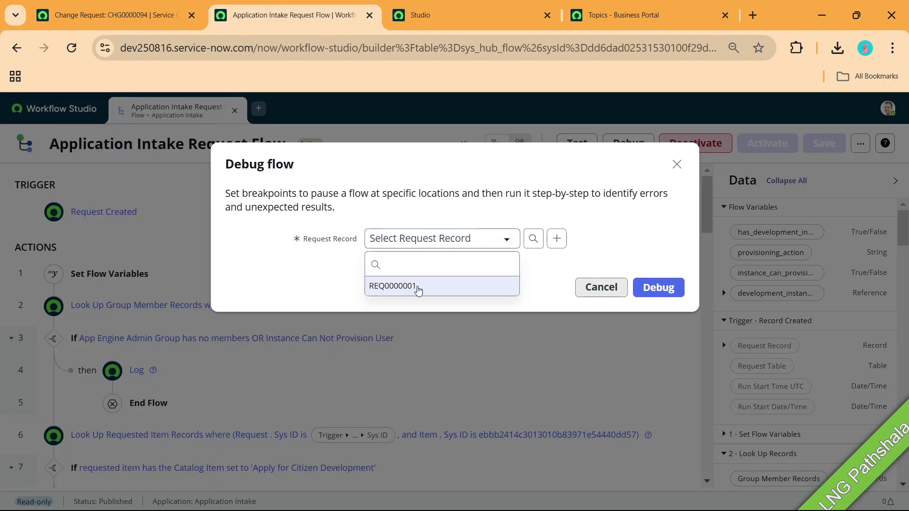
pyautogui.click(416, 287)
pyautogui.click(658, 290)
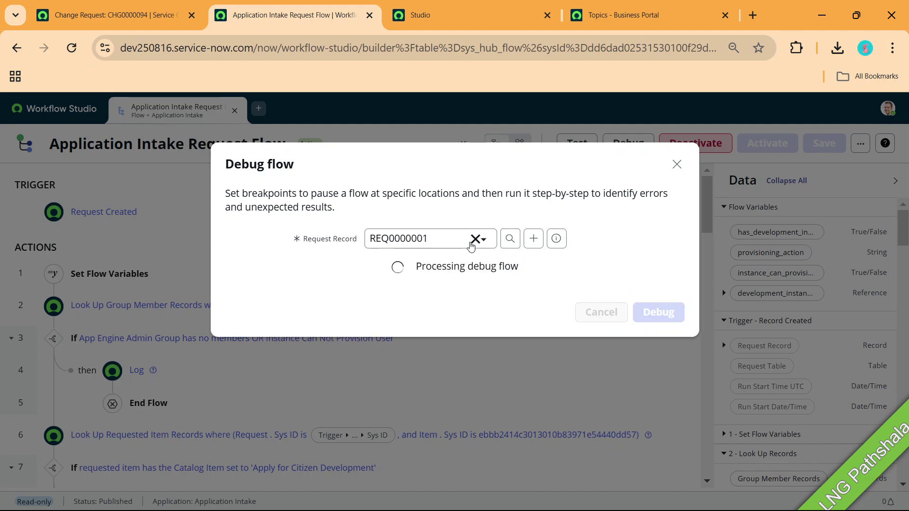
pyautogui.hotkey('alt', 'Tab')
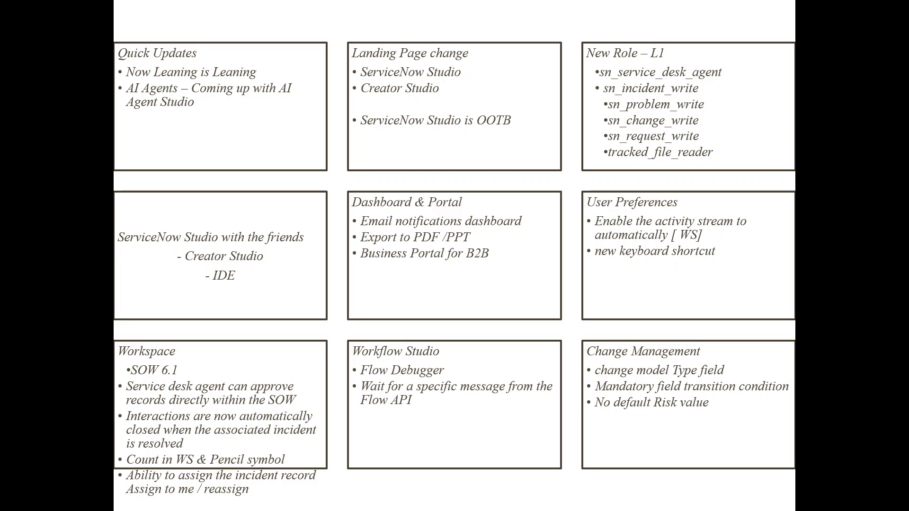